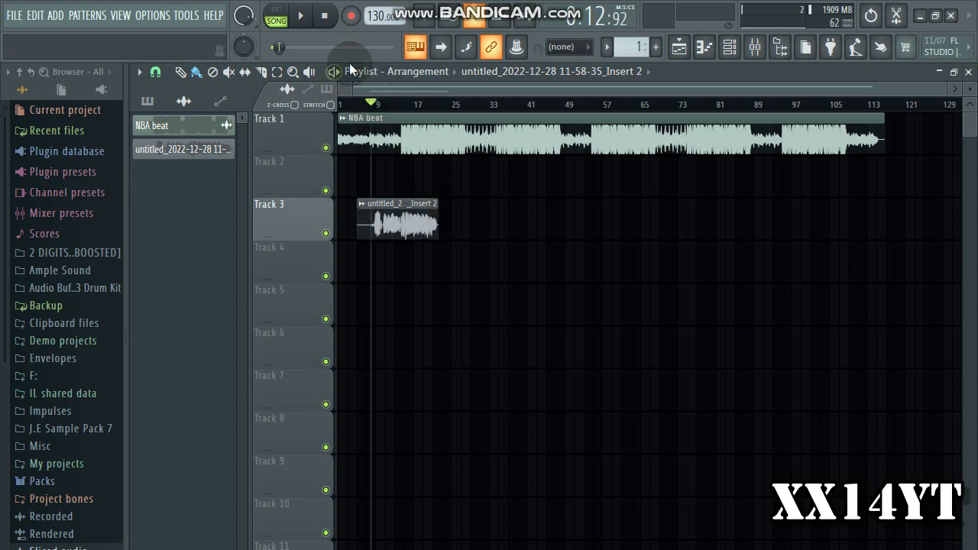
Step: Route the recorded vocal clip on playlist Track 3 to mixer track Insert 3
{"action": "left_click", "coordinate": [754, 46]}
{"action": "right_click", "coordinate": [287, 216]}
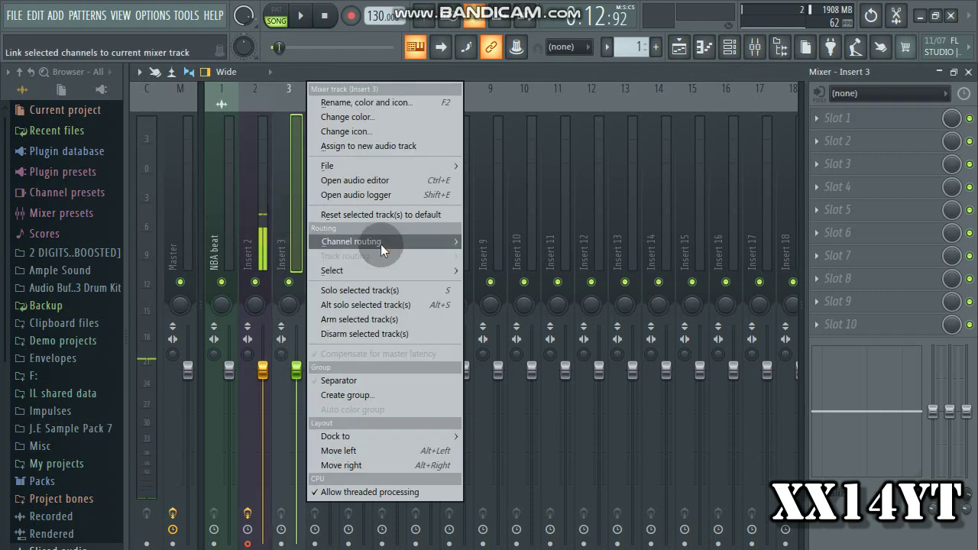
{"action": "mouse_move", "coordinate": [380, 242]}
{"action": "left_click", "coordinate": [561, 240]}
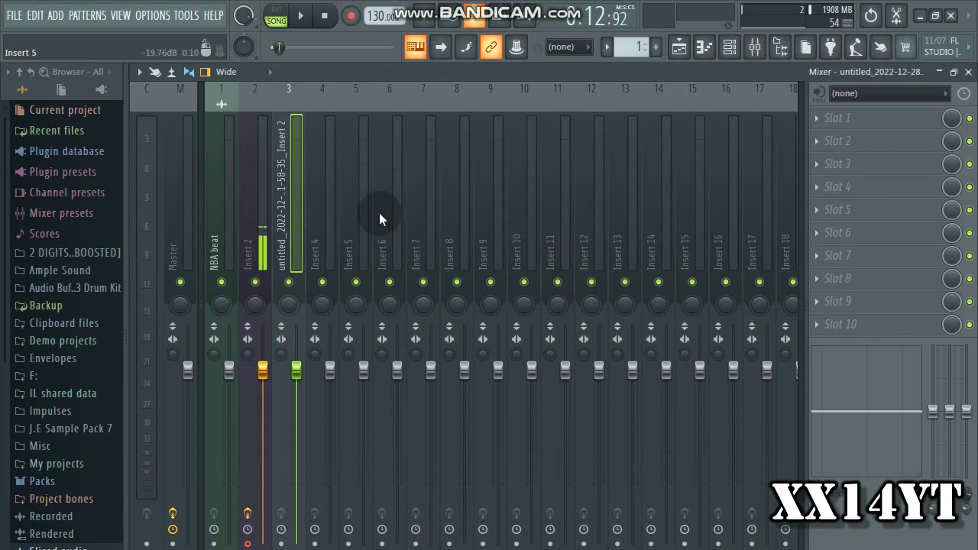
Step: Add Fruity Reeverb 2 to the first effect slot of the vocal's mixer track and lower its wet level slightly
{"action": "left_click", "coordinate": [808, 130]}
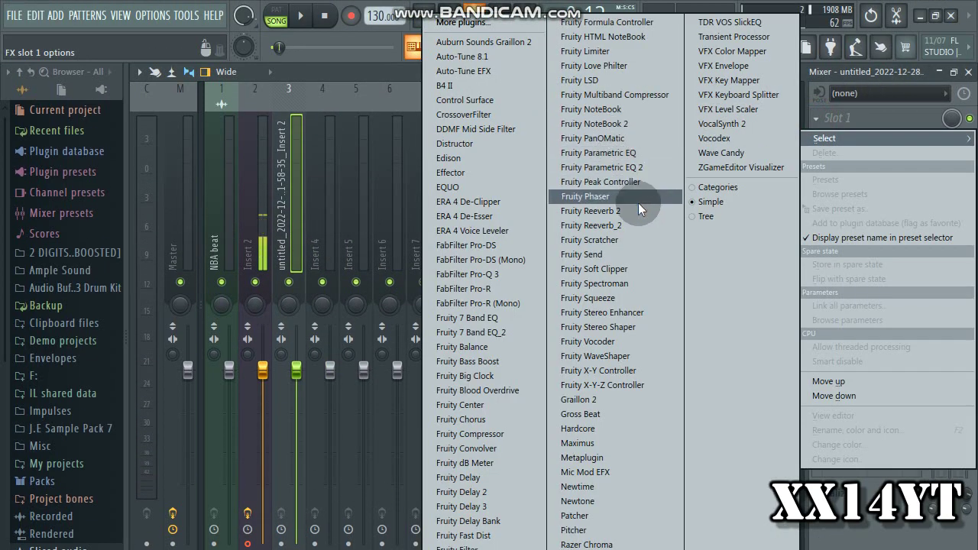
{"action": "left_click", "coordinate": [612, 210]}
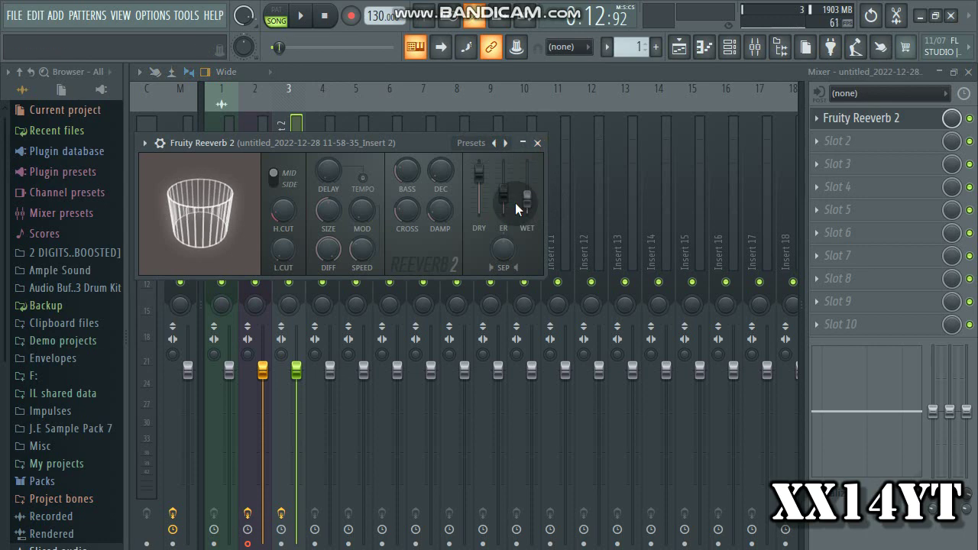
{"action": "left_click_drag", "start_coordinate": [526, 199], "coordinate": [526, 201]}
{"action": "left_click", "coordinate": [537, 143]}
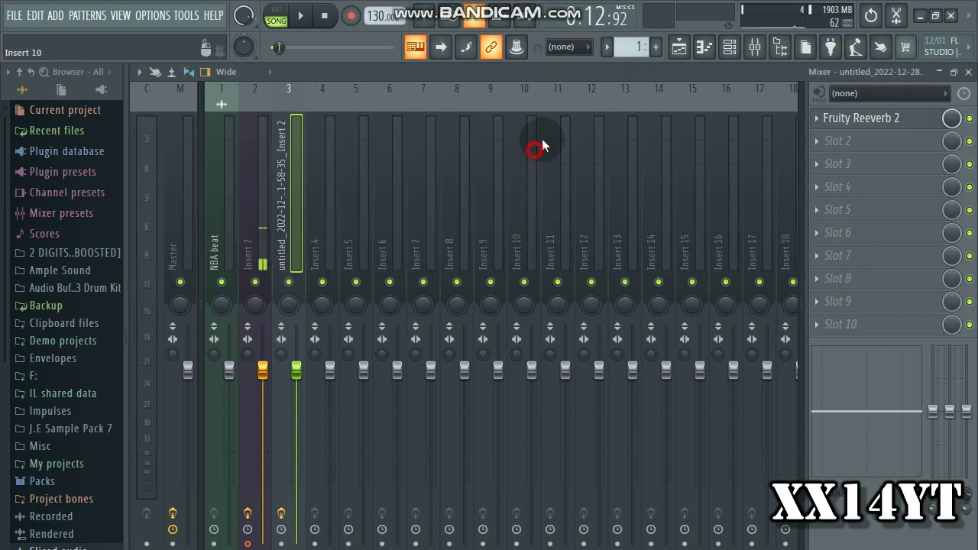
Step: Play the arrangement around the start of the vocal and lower the vocal track's mixer volume slightly
{"action": "left_click", "coordinate": [678, 47]}
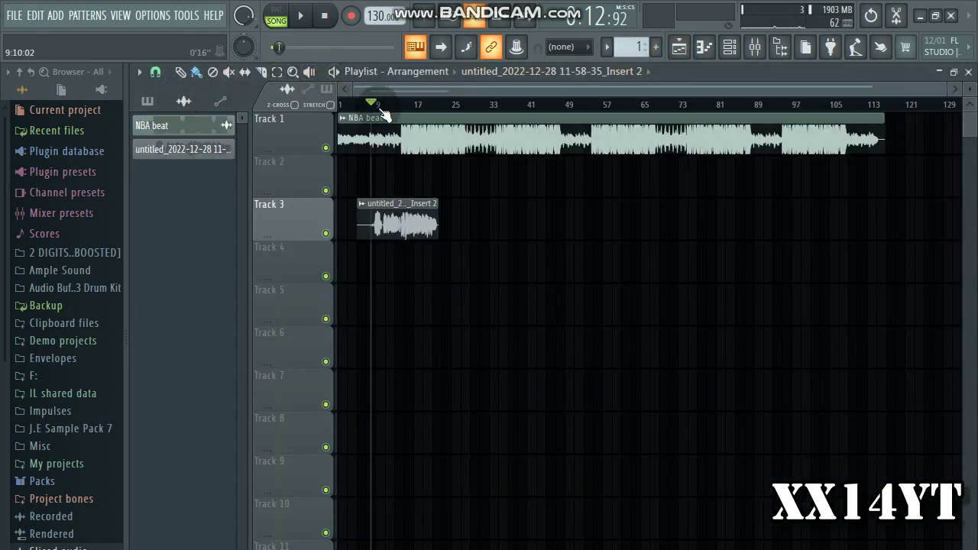
{"action": "scroll", "coordinate": [384, 115], "scroll_direction": "up", "scroll_amount": 6}
{"action": "left_click_drag", "start_coordinate": [419, 84], "coordinate": [410, 130]}
{"action": "key", "text": "space"}
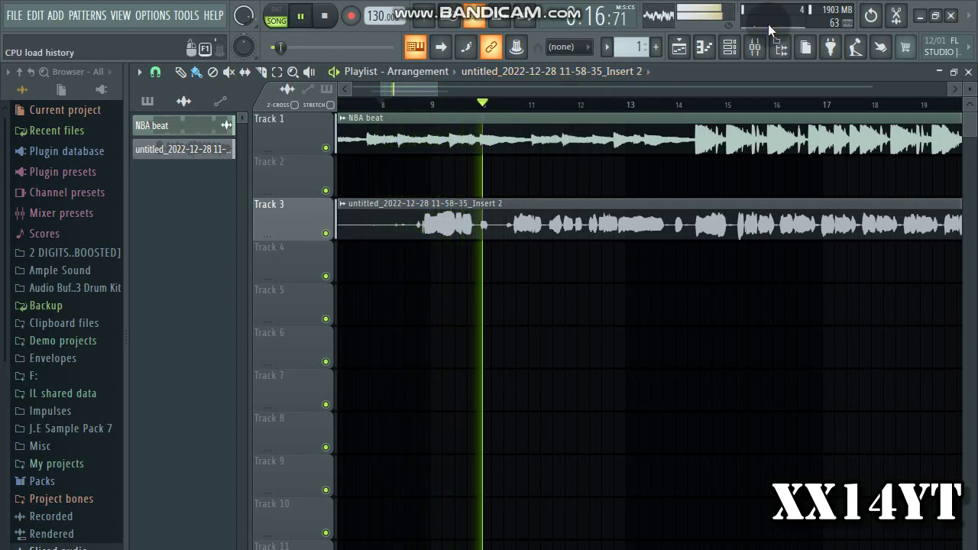
{"action": "left_click", "coordinate": [755, 46]}
{"action": "left_click_drag", "start_coordinate": [296, 309], "coordinate": [296, 313]}
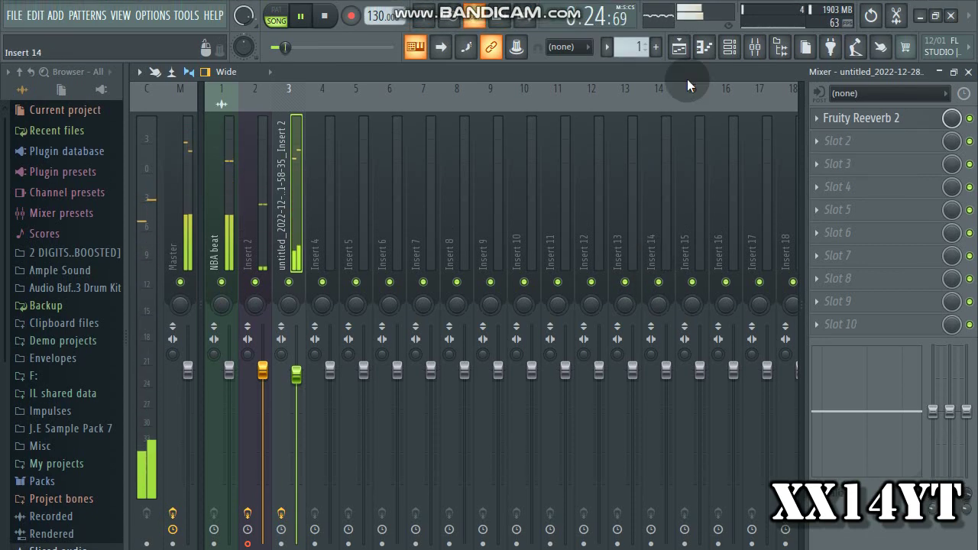
Step: Nudge the vocal clip on Track 3 slightly earlier in the playlist so it starts at about 4:15:23
{"action": "left_click", "coordinate": [679, 48]}
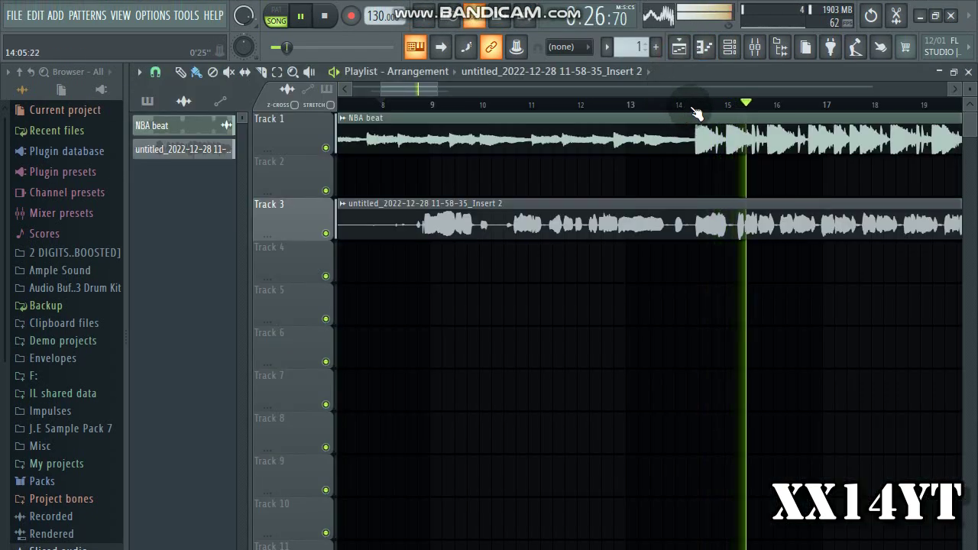
{"action": "scroll", "coordinate": [850, 260], "scroll_direction": "up", "scroll_amount": 8}
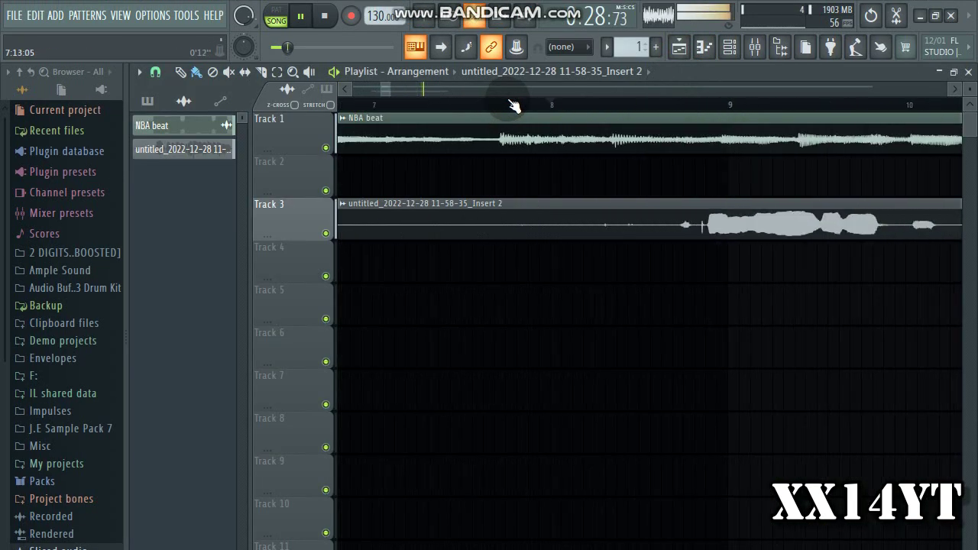
{"action": "left_click_drag", "start_coordinate": [844, 226], "coordinate": [826, 225]}
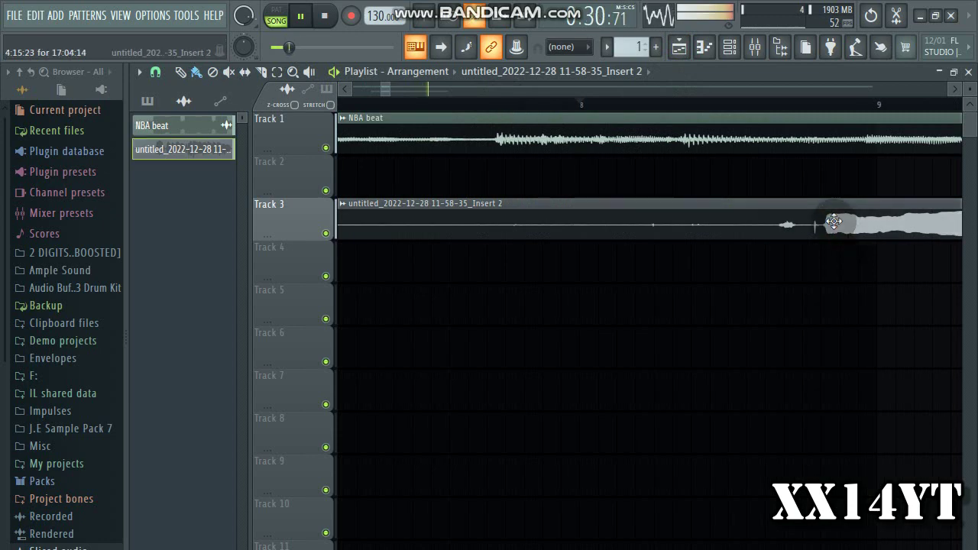
{"action": "scroll", "coordinate": [856, 111], "scroll_direction": "down", "scroll_amount": 6}
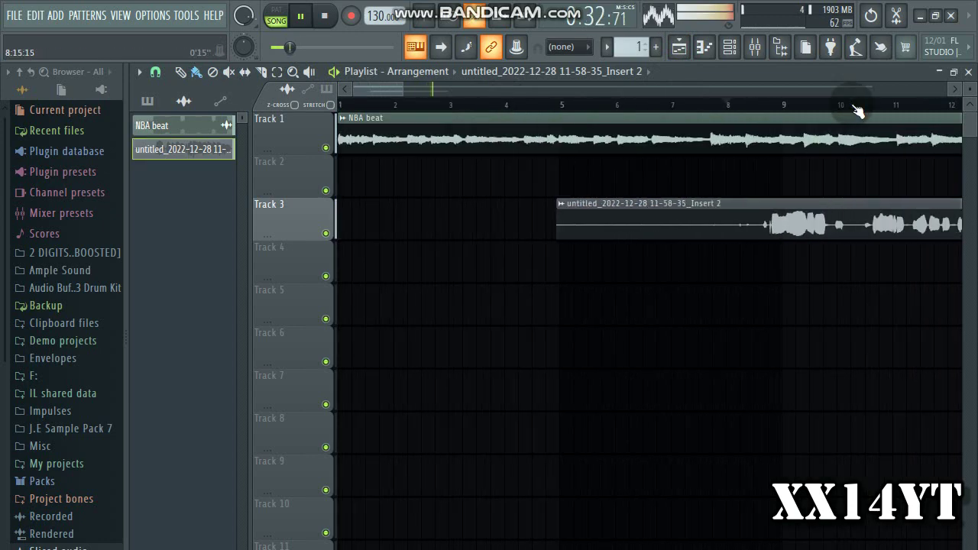
{"action": "scroll", "coordinate": [852, 112], "scroll_direction": "down", "scroll_amount": 3}
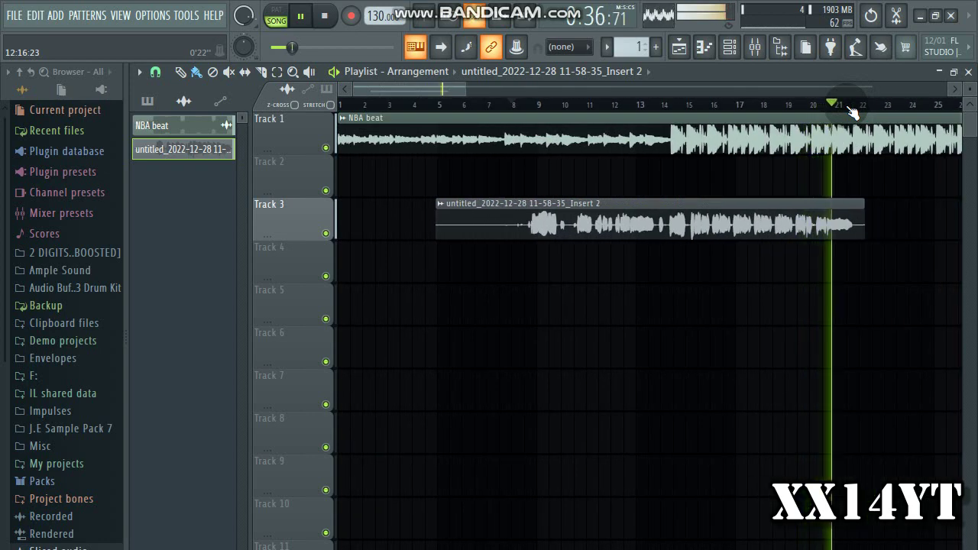
Step: Raise the vocal track's mixer volume back to the level of the other tracks and stop playback
{"action": "left_click", "coordinate": [756, 50]}
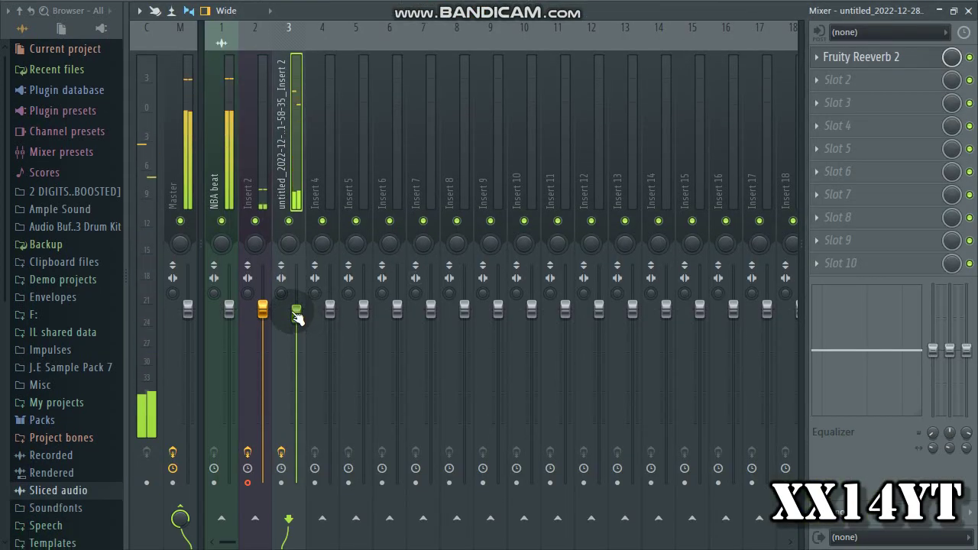
{"action": "key", "text": "space"}
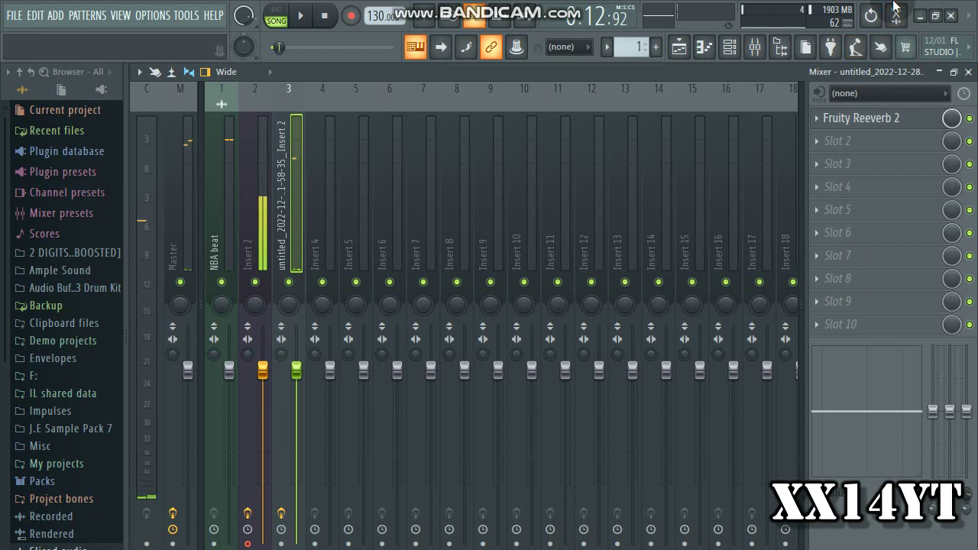
Step: Add Auto-Tune 8.1 to the second effect slot of the vocal track and reposition its window so the controls are visible
{"action": "left_click", "coordinate": [829, 143]}
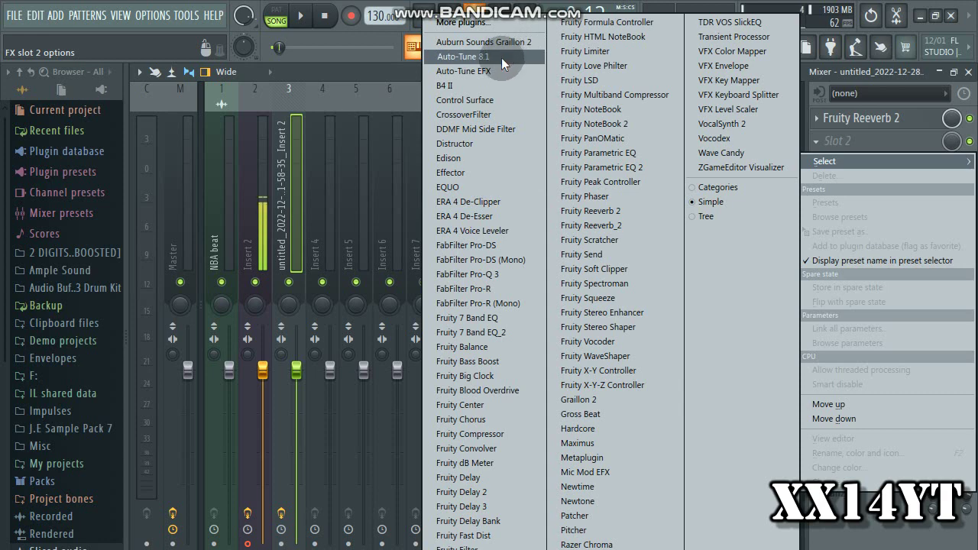
{"action": "left_click", "coordinate": [501, 58]}
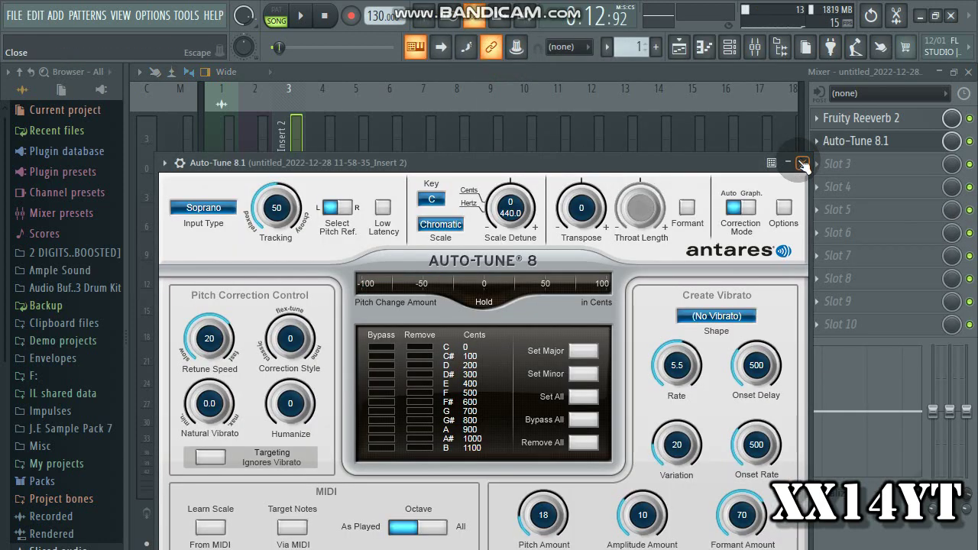
{"action": "left_click_drag", "start_coordinate": [698, 164], "coordinate": [736, 67]}
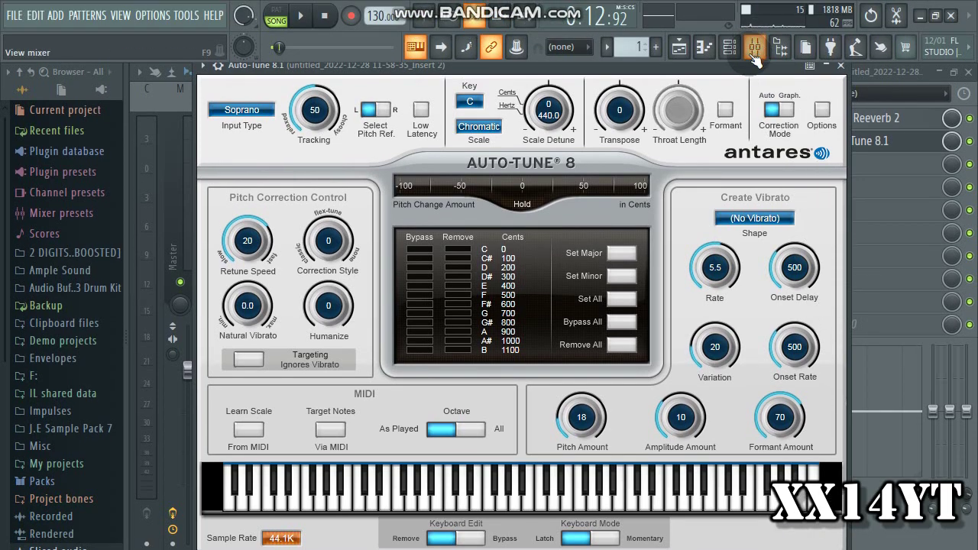
{"action": "left_click_drag", "start_coordinate": [742, 69], "coordinate": [742, 94]}
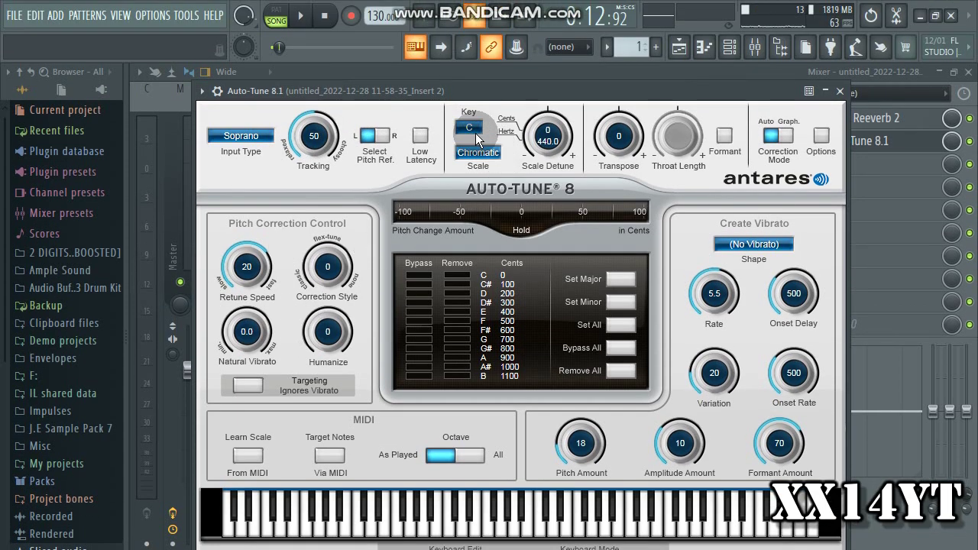
Step: Set the Auto-Tune scale to Major, keeping the key at C
{"action": "left_click", "coordinate": [474, 132]}
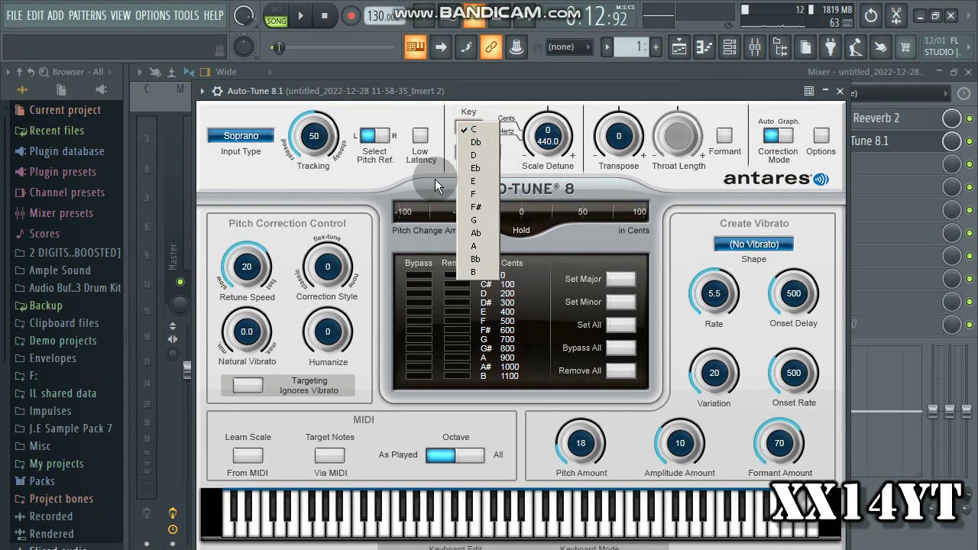
{"action": "left_click", "coordinate": [443, 191]}
{"action": "left_click", "coordinate": [478, 152]}
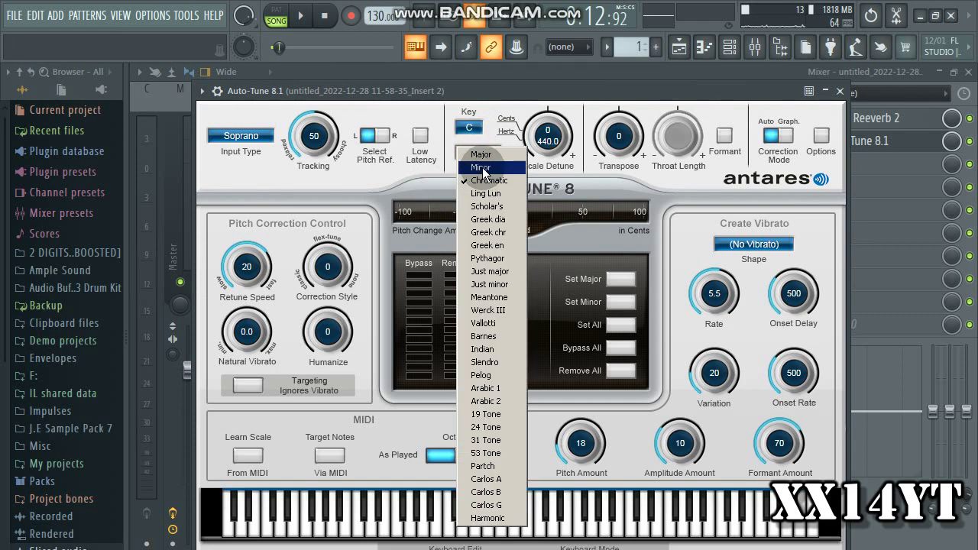
{"action": "left_click", "coordinate": [481, 155]}
{"action": "left_click", "coordinate": [469, 127]}
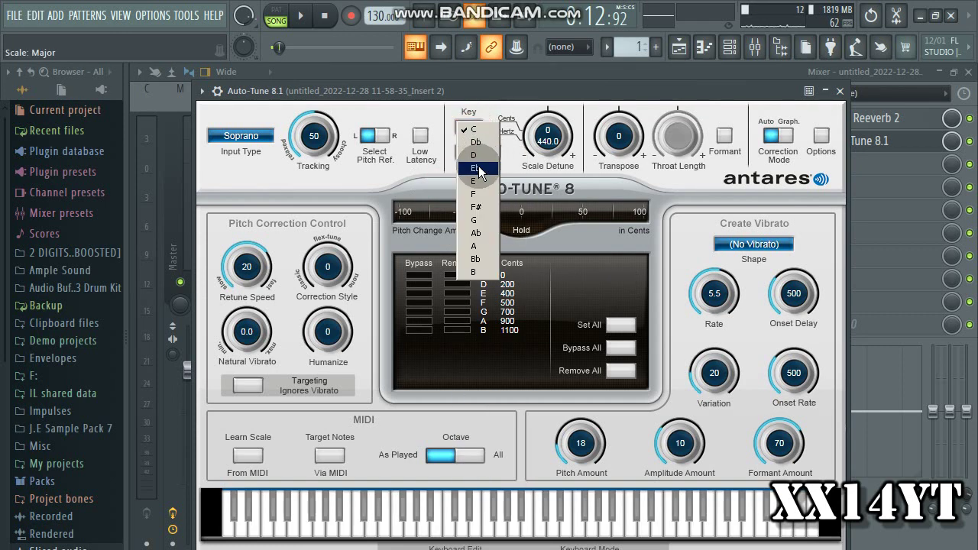
{"action": "left_click", "coordinate": [427, 165]}
Step: Set the Auto-Tune scale to Minor and the key to D#
{"action": "left_click", "coordinate": [480, 152]}
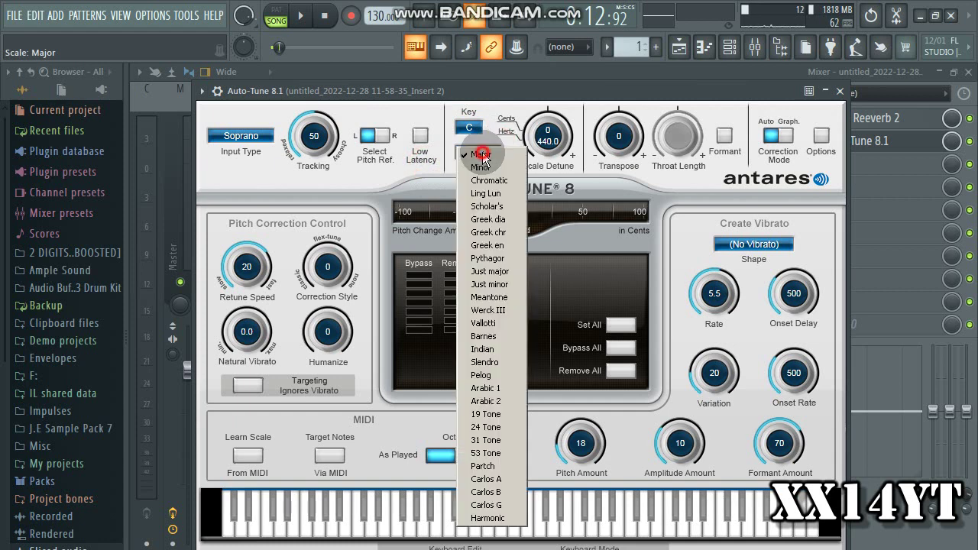
{"action": "left_click", "coordinate": [485, 168]}
{"action": "left_click", "coordinate": [469, 128]}
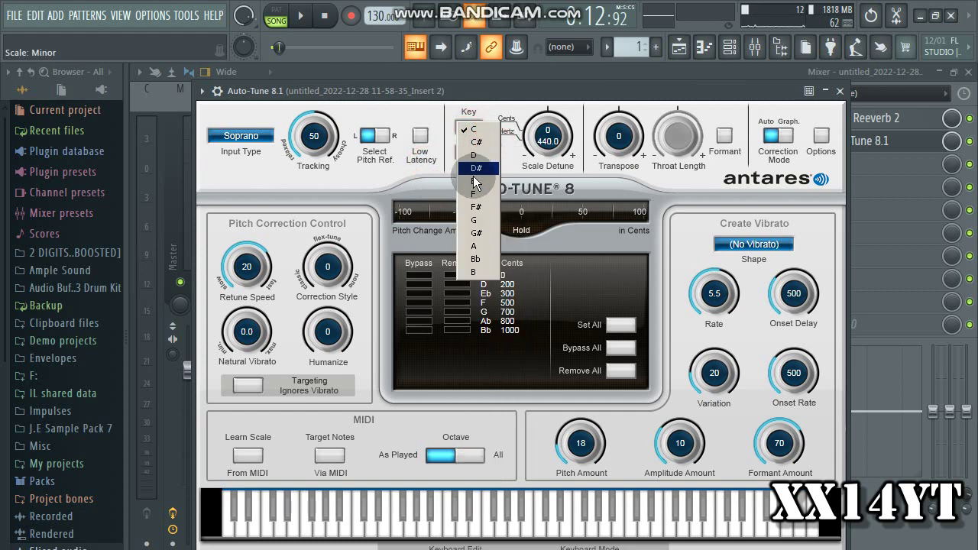
{"action": "left_click", "coordinate": [475, 168]}
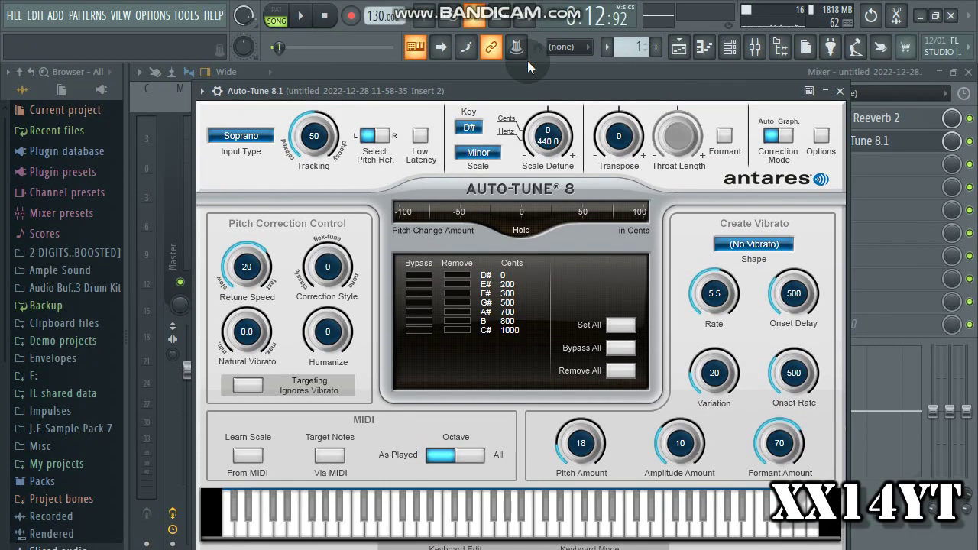
Step: Set the Auto-Tune Retune Speed to 0 and close the plugin window
{"action": "left_click", "coordinate": [300, 10]}
{"action": "left_click_drag", "start_coordinate": [235, 282], "coordinate": [235, 321]}
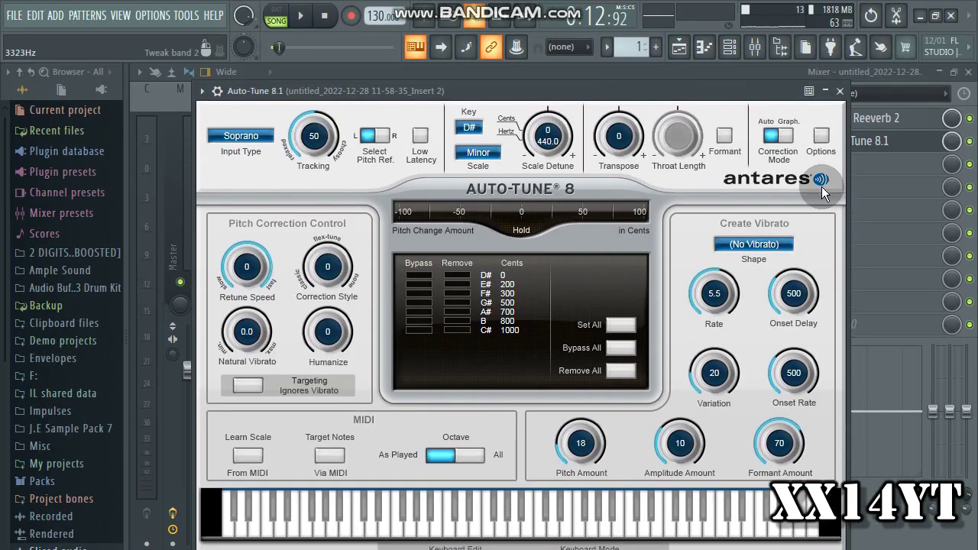
{"action": "left_click", "coordinate": [840, 93]}
Step: Play the arrangement and check Auto-Tune's pitch correction on the vocal in the plugin window
{"action": "left_click", "coordinate": [678, 46]}
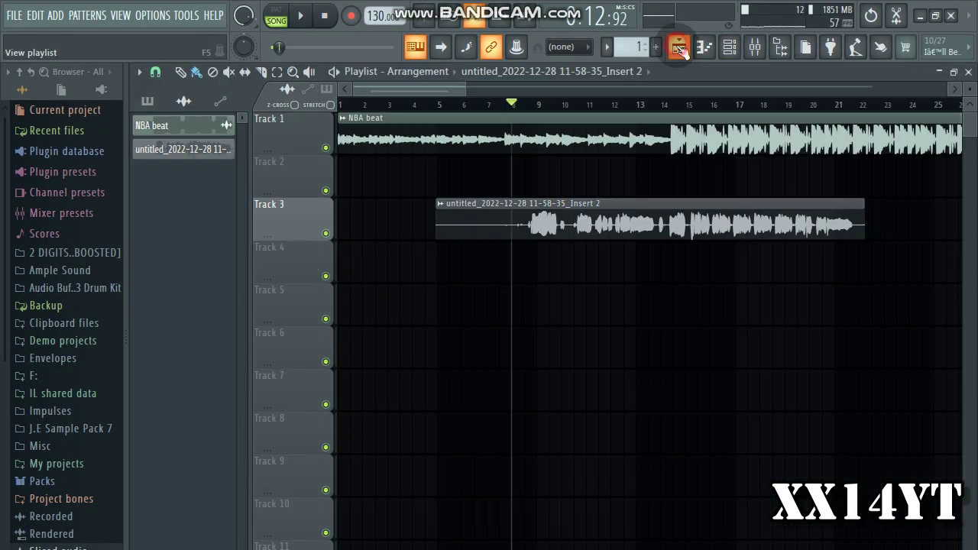
{"action": "key", "text": "space"}
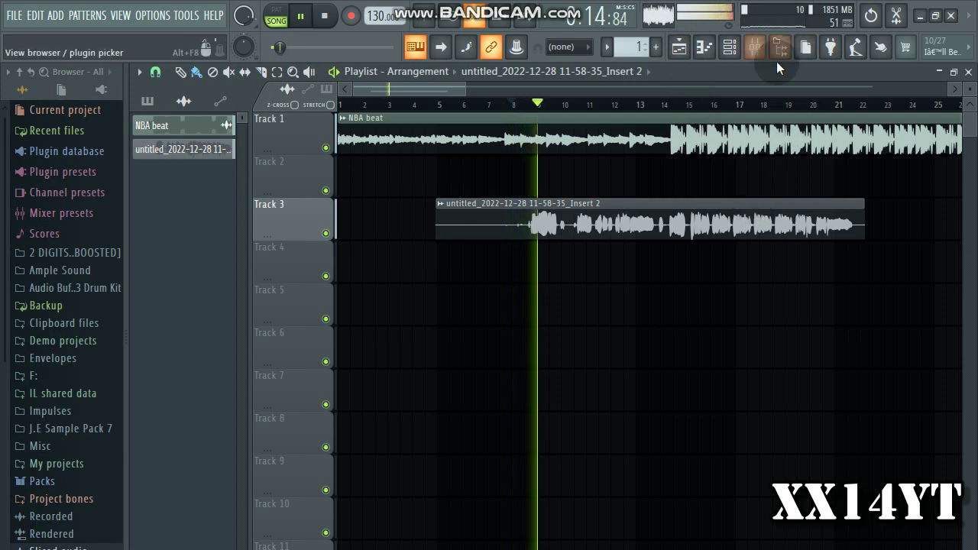
{"action": "scroll", "coordinate": [707, 109], "scroll_direction": "down", "scroll_amount": 2}
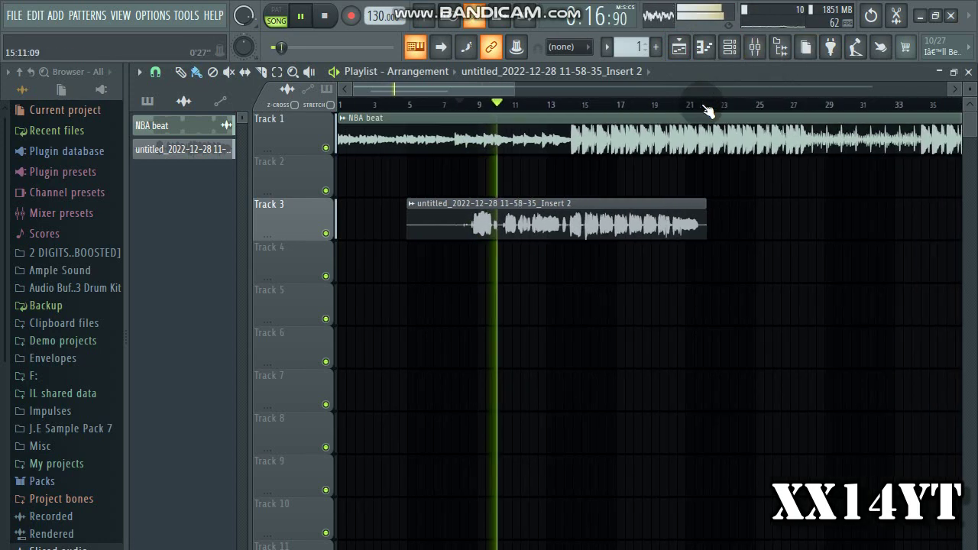
{"action": "left_click", "coordinate": [754, 47]}
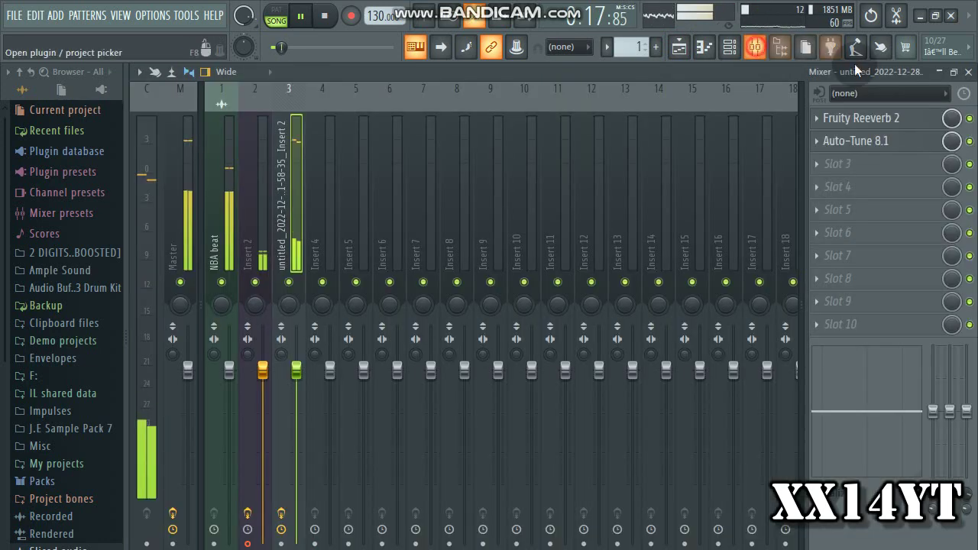
{"action": "left_click", "coordinate": [834, 143]}
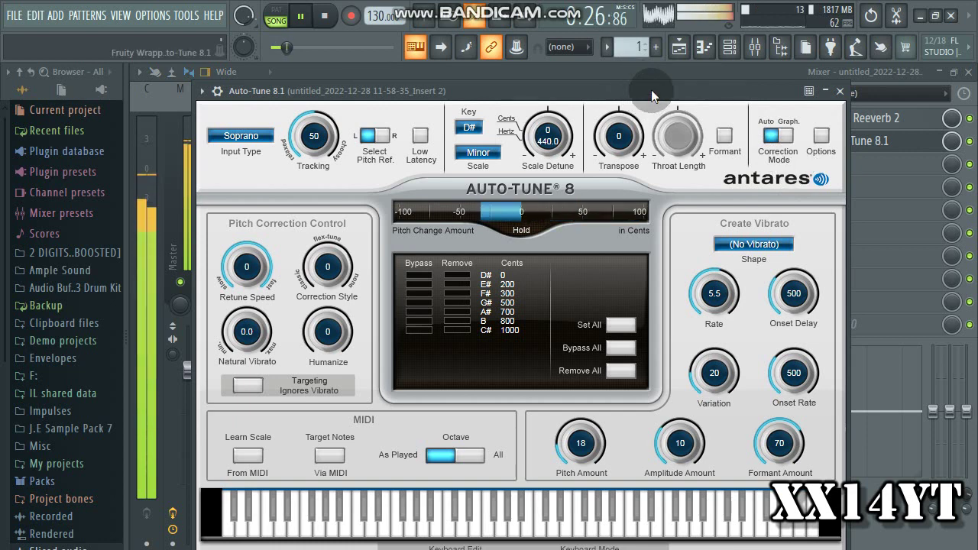
{"action": "left_click_drag", "start_coordinate": [651, 90], "coordinate": [648, 107]}
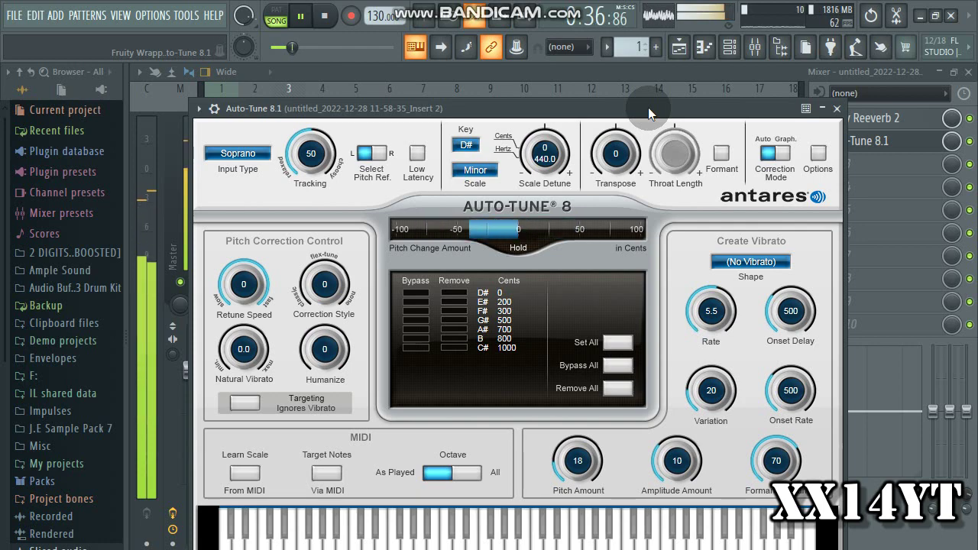
{"action": "left_click", "coordinate": [837, 108]}
Step: Add Fruity Parametric EQ 2 to the third effect slot of the vocal track and close its window
{"action": "left_click", "coordinate": [829, 164]}
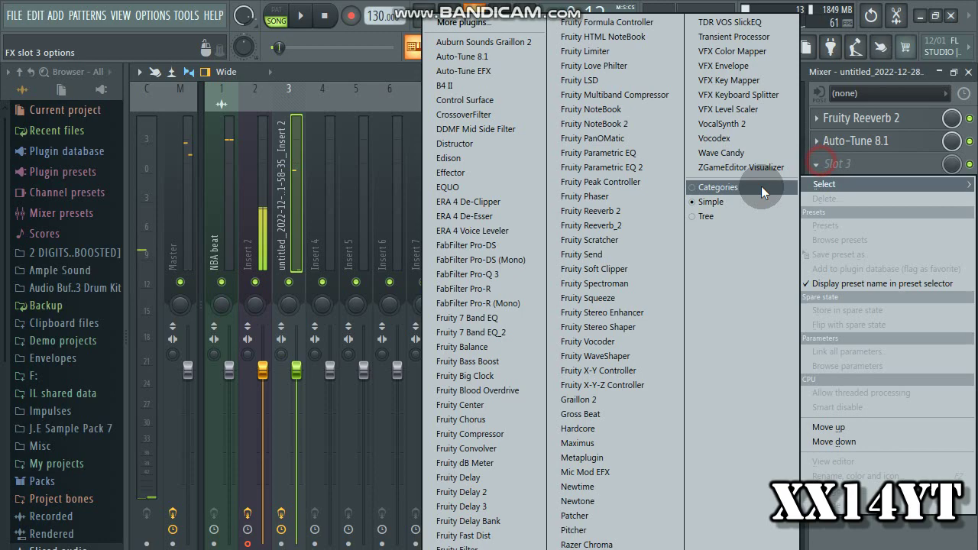
{"action": "left_click", "coordinate": [624, 164]}
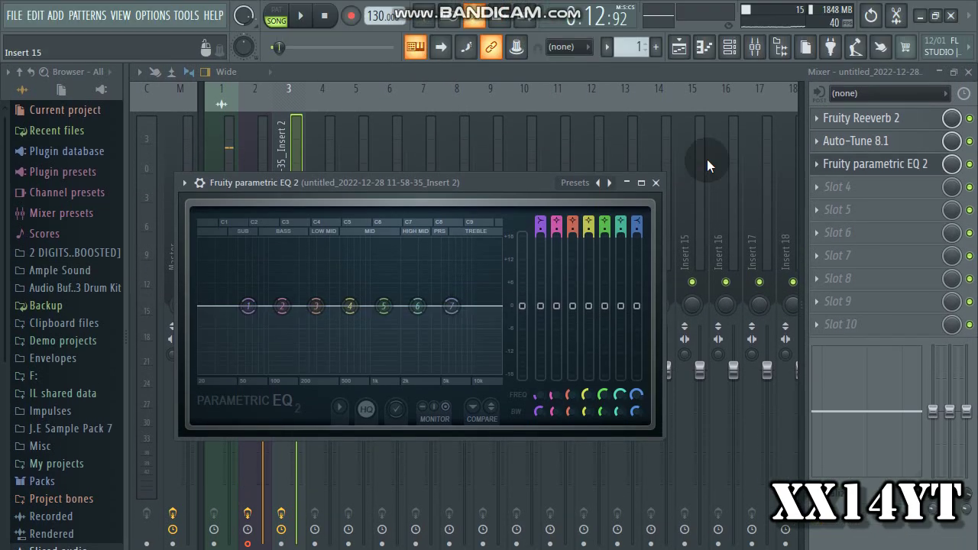
{"action": "left_click", "coordinate": [658, 186]}
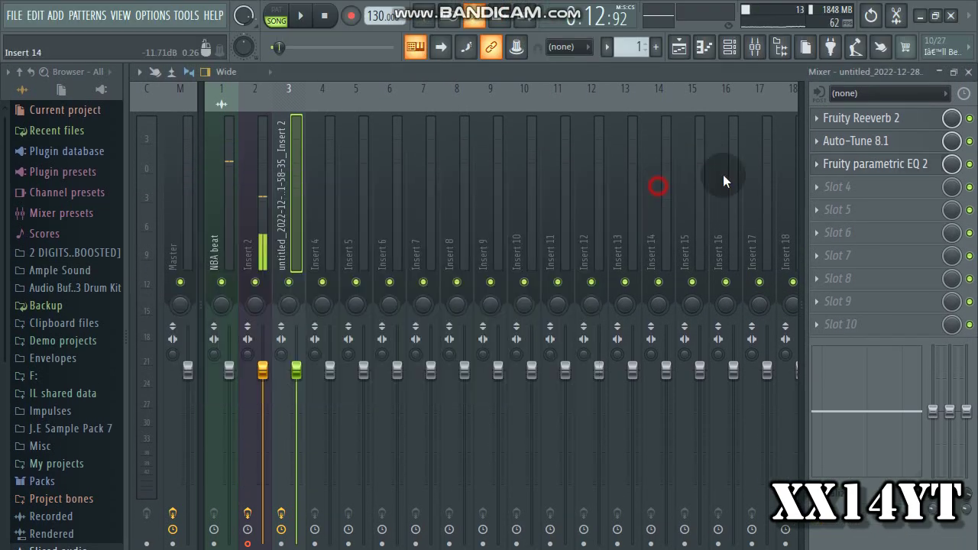
Step: Replace Fruity Parametric EQ 2 in the third effect slot with TDR Nova, raise band IV's gain to about 3.7 dB and close it
{"action": "left_click", "coordinate": [829, 164]}
{"action": "mouse_move", "coordinate": [829, 184]}
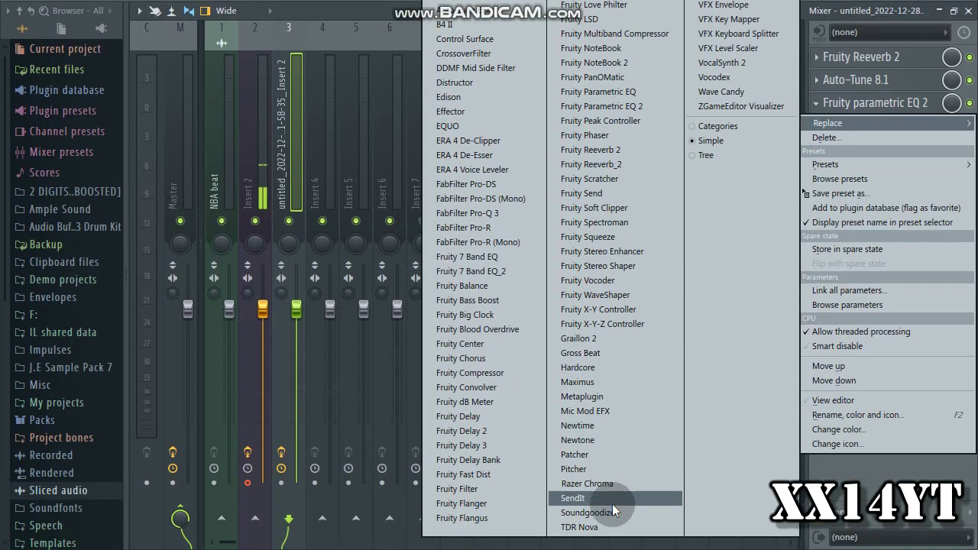
{"action": "left_click", "coordinate": [587, 526]}
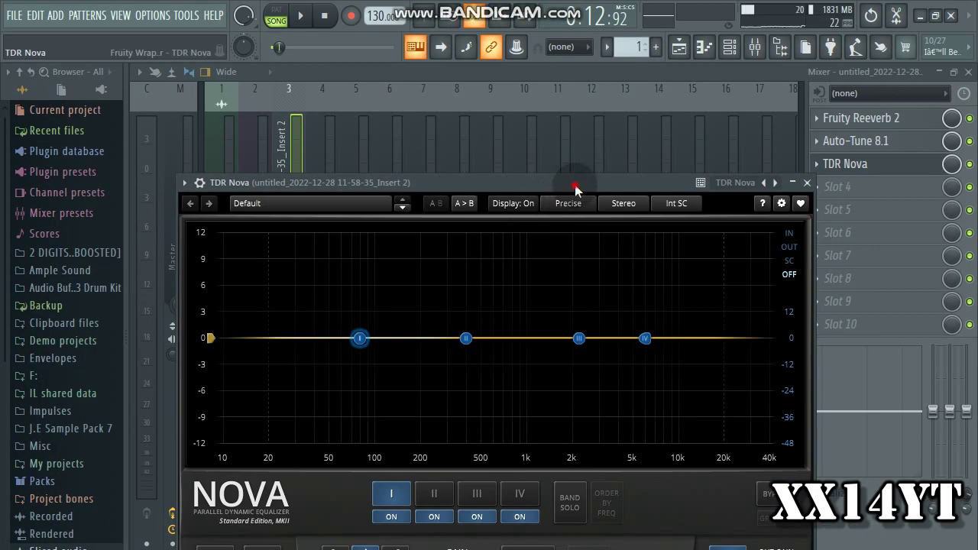
{"action": "left_click_drag", "start_coordinate": [575, 185], "coordinate": [578, 144]}
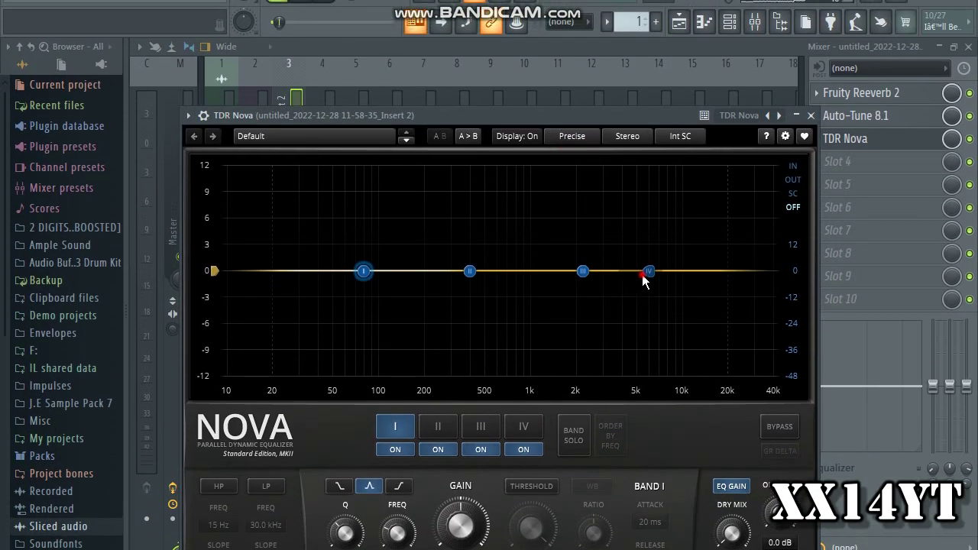
{"action": "left_click_drag", "start_coordinate": [645, 337], "coordinate": [651, 249]}
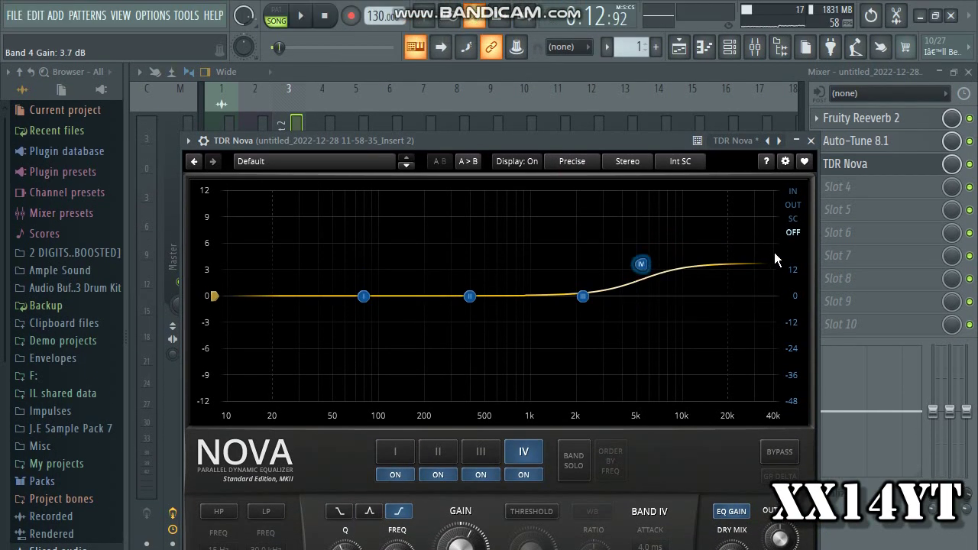
{"action": "left_click", "coordinate": [811, 141]}
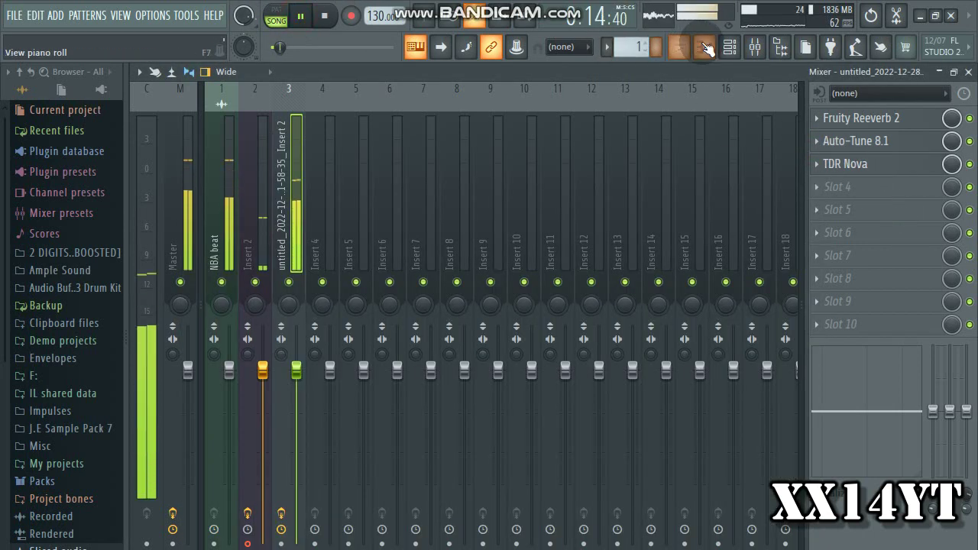
Step: Play the arrangement and check the vocal's spectrum against the EQ curve in TDR Nova
{"action": "left_click", "coordinate": [848, 165]}
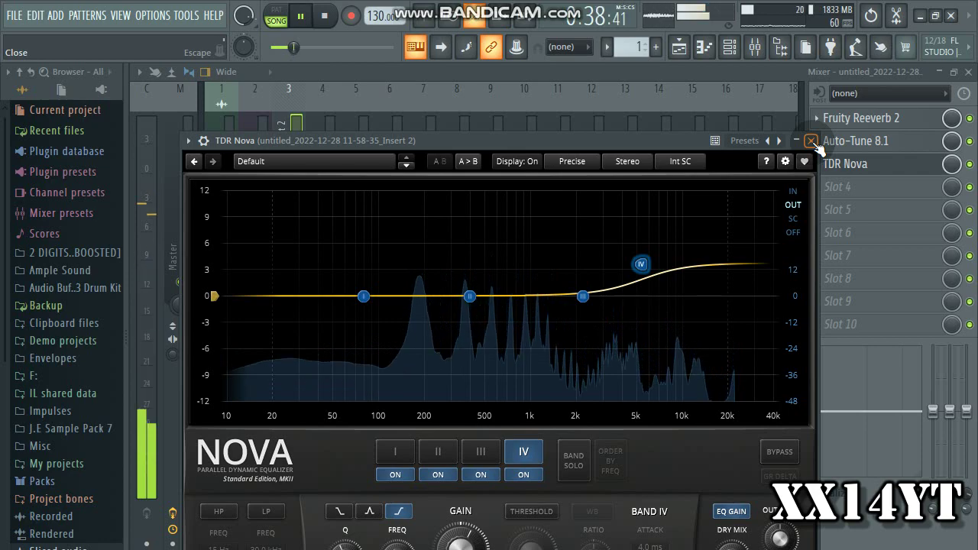
{"action": "left_click", "coordinate": [810, 140]}
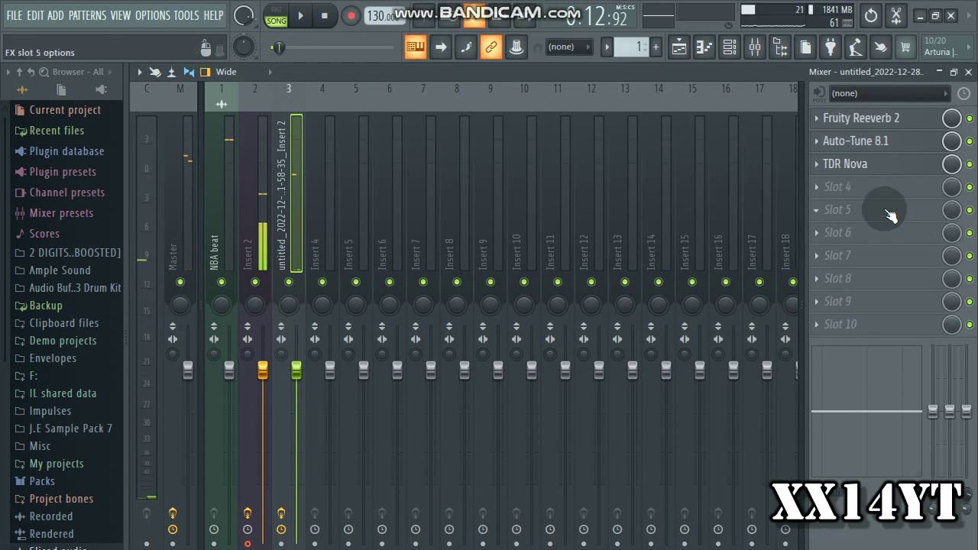
{"action": "left_click", "coordinate": [868, 173]}
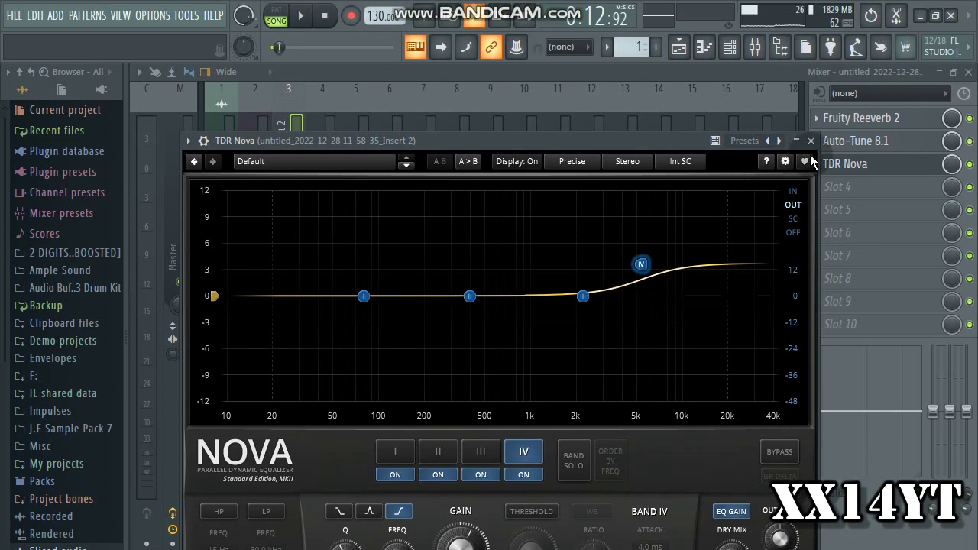
{"action": "left_click", "coordinate": [810, 140]}
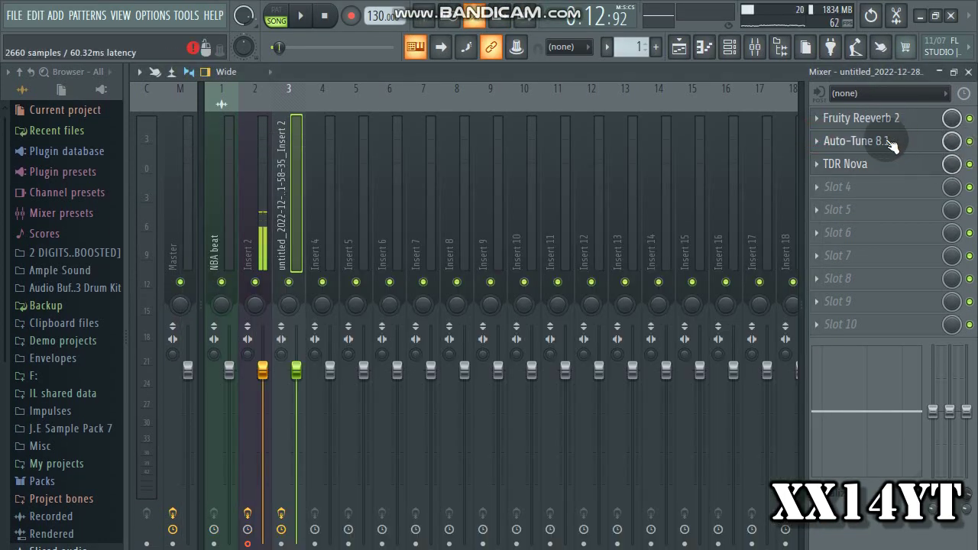
Step: Try Auto-Tune's Formant option with high and low Throat Length values down to 50, resetting it to 100 and turning Formant off
{"action": "left_click", "coordinate": [886, 144]}
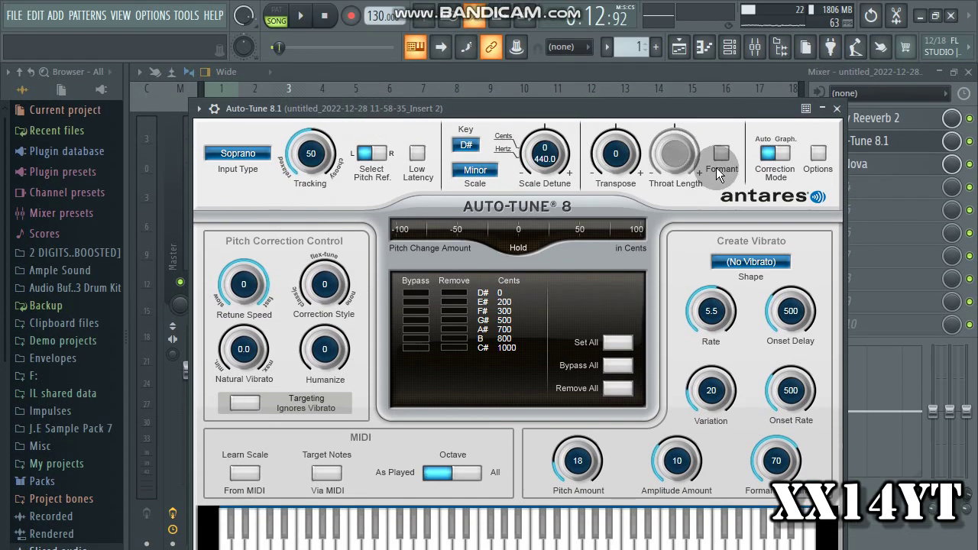
{"action": "left_click", "coordinate": [721, 155]}
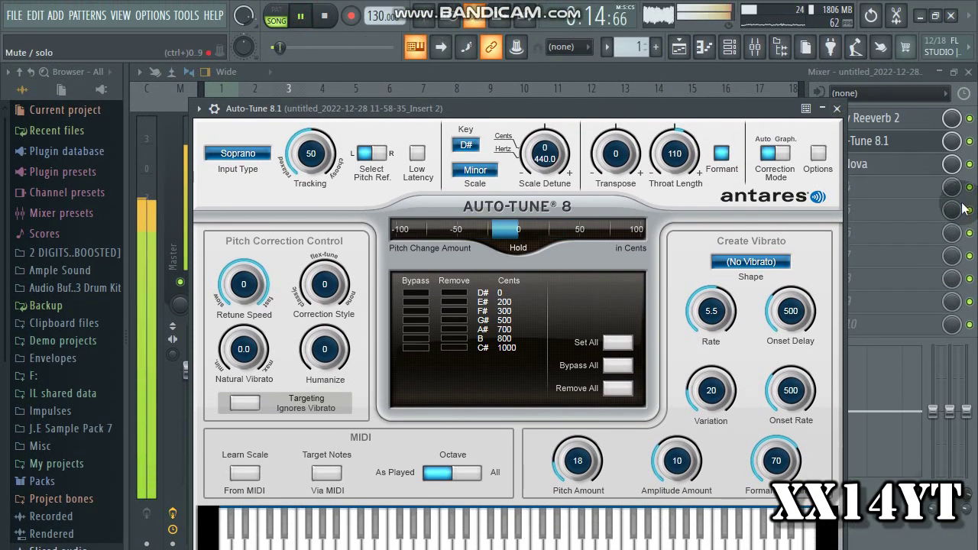
{"action": "left_click_drag", "start_coordinate": [678, 150], "coordinate": [669, 6]}
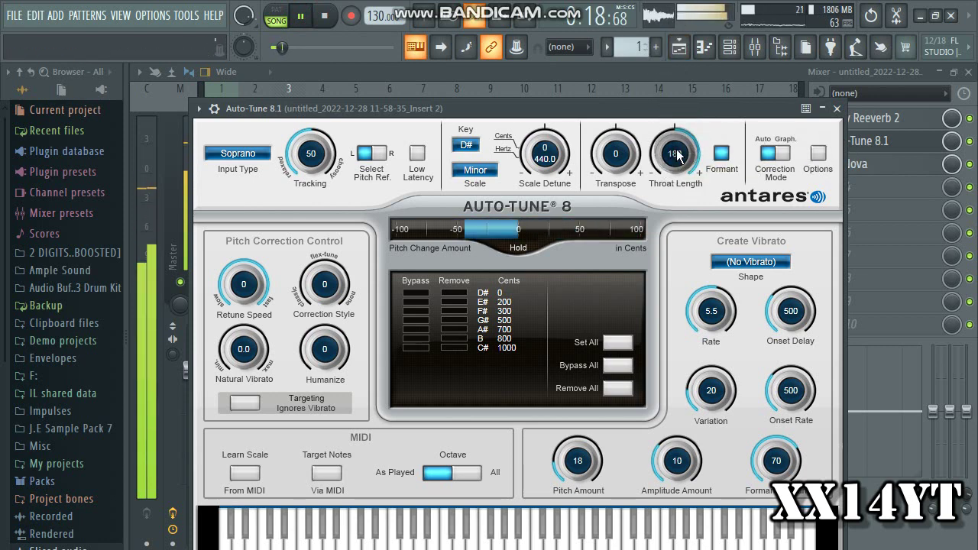
{"action": "left_click_drag", "start_coordinate": [677, 154], "coordinate": [673, 306]}
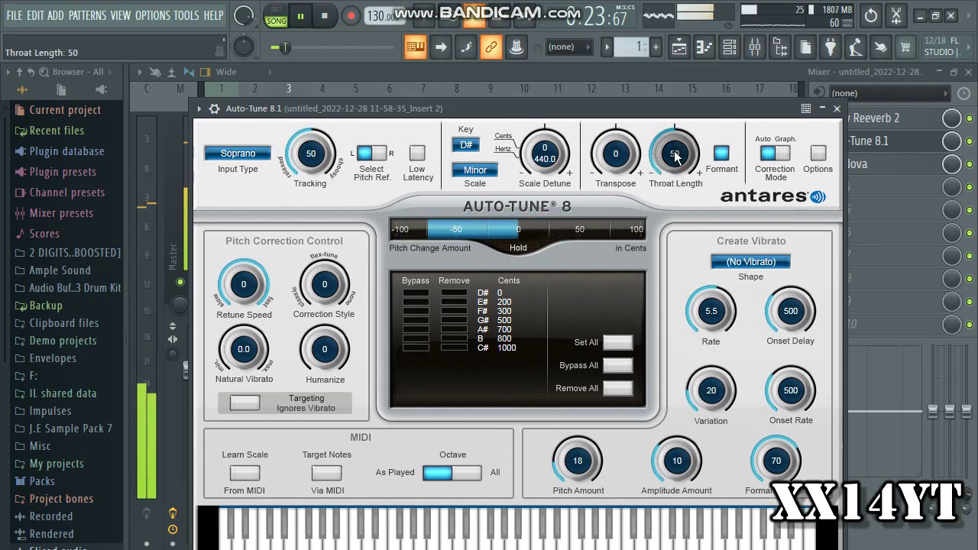
{"action": "right_click", "coordinate": [674, 155]}
{"action": "left_click", "coordinate": [699, 338]}
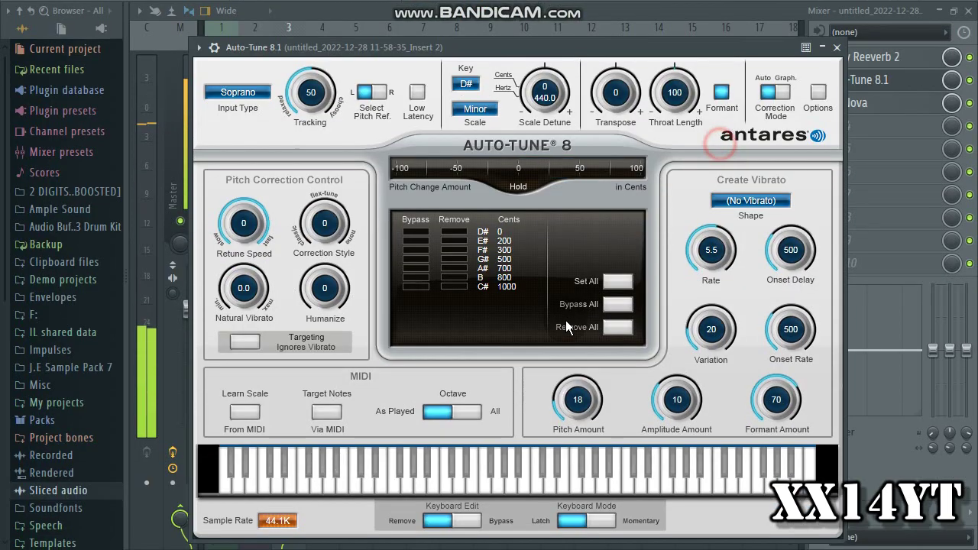
{"action": "left_click", "coordinate": [721, 155]}
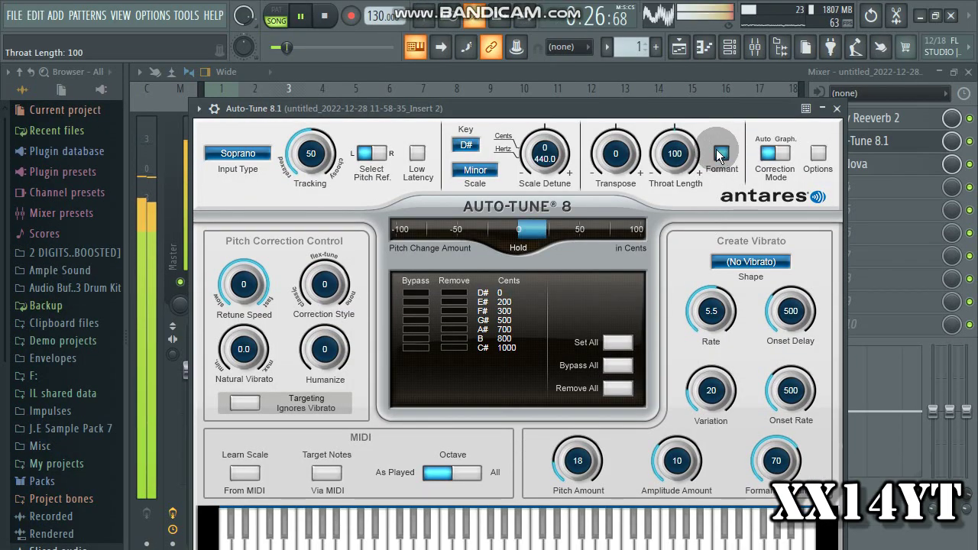
Step: Try Auto-Tune's Transpose at 12 and -12, return it to 0, stop playback and close the plugin window
{"action": "scroll", "coordinate": [612, 156], "scroll_direction": "up", "scroll_amount": 2}
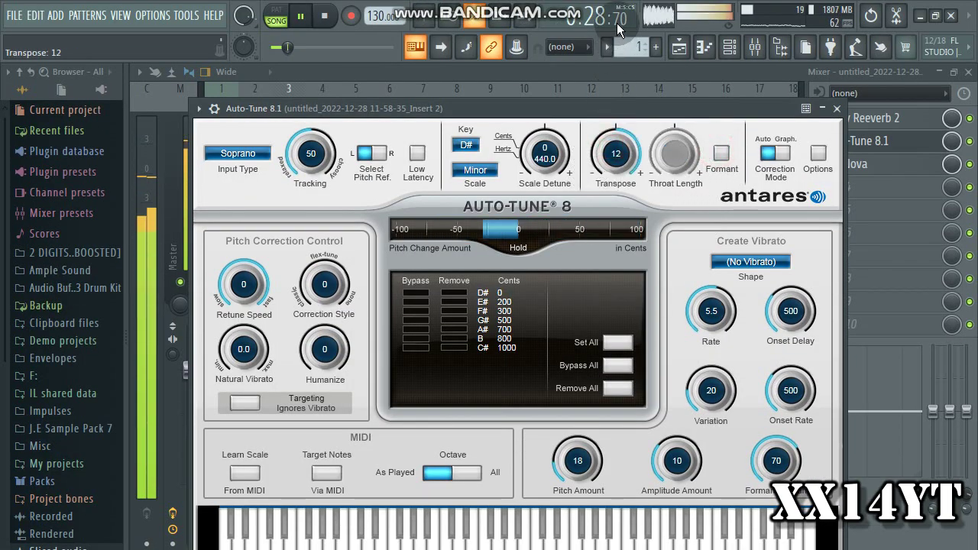
{"action": "scroll", "coordinate": [613, 156], "scroll_direction": "down", "scroll_amount": 14}
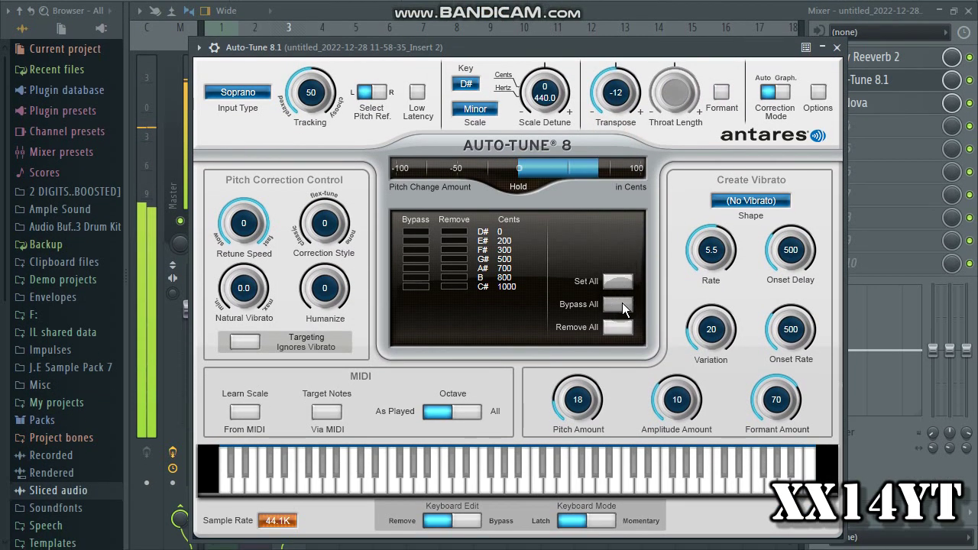
{"action": "scroll", "coordinate": [617, 154], "scroll_direction": "up", "scroll_amount": 12}
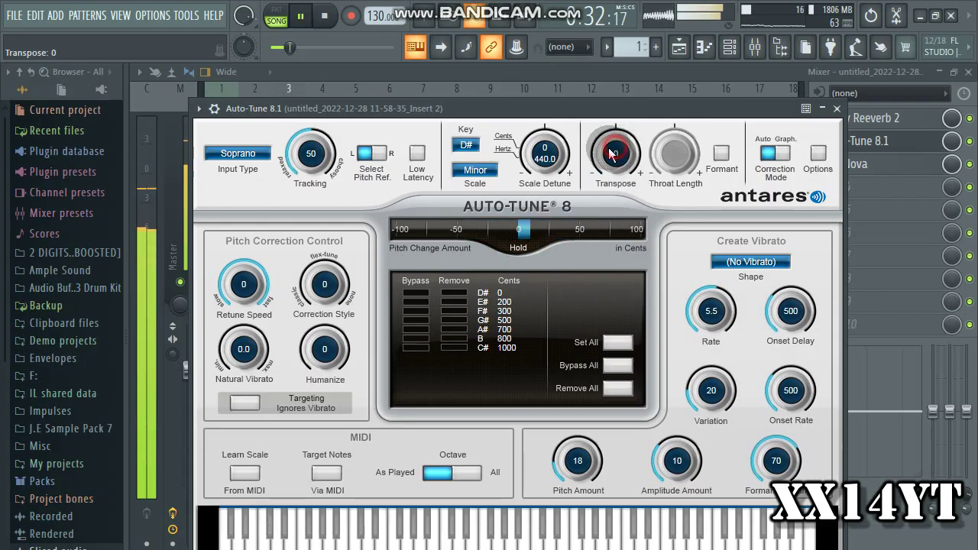
{"action": "left_click", "coordinate": [326, 16]}
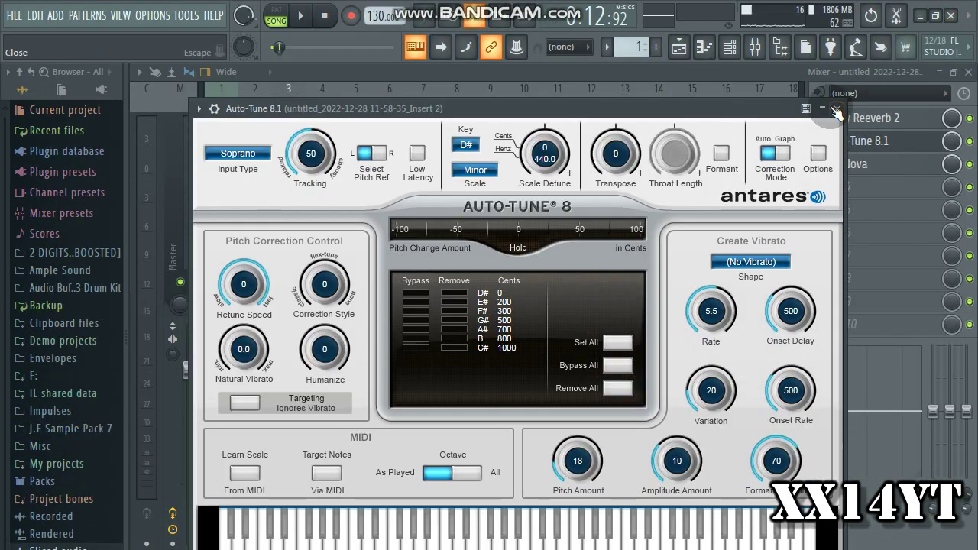
{"action": "key", "text": "Escape"}
Step: Disable Auto-Tune 8.1 on the vocal track and add Graillon 2 to the fourth effect slot
{"action": "left_click", "coordinate": [969, 141]}
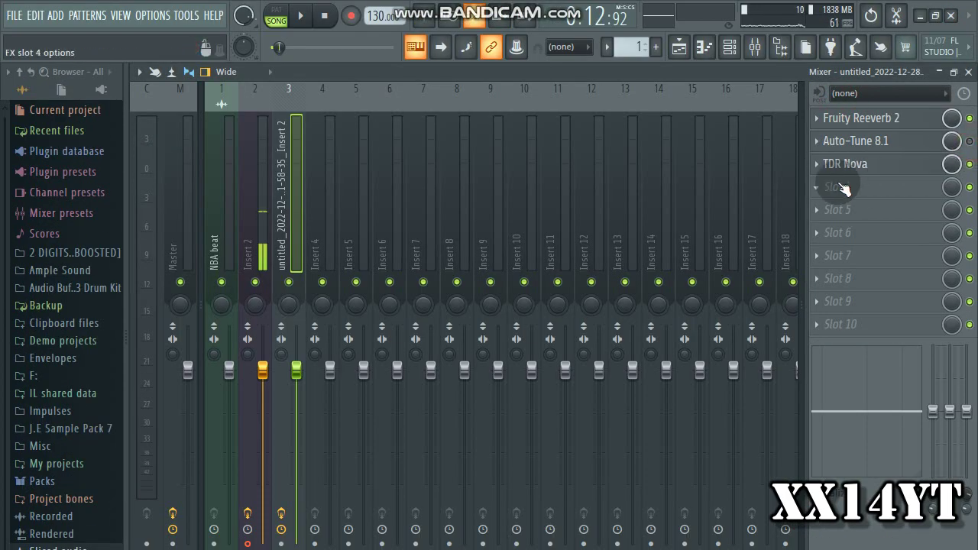
{"action": "left_click", "coordinate": [819, 188]}
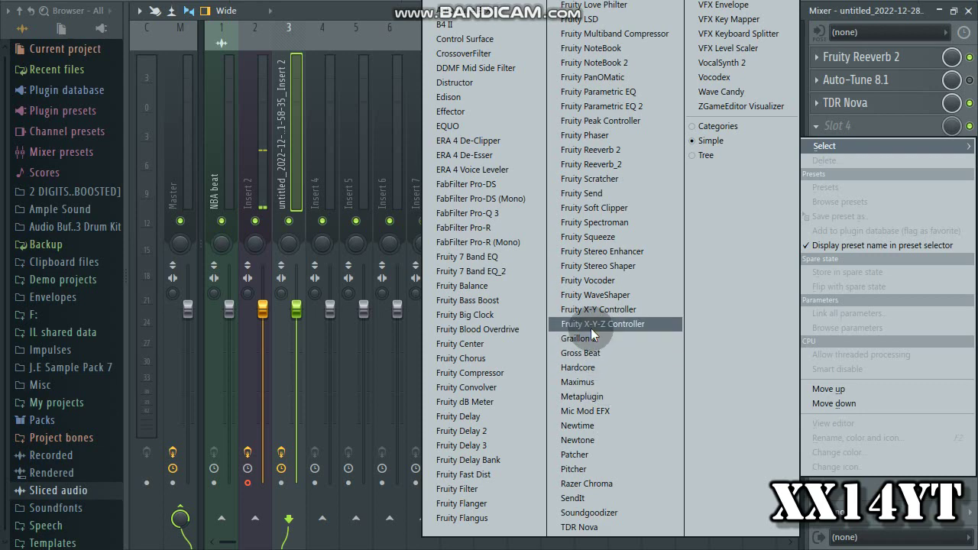
{"action": "left_click", "coordinate": [582, 339]}
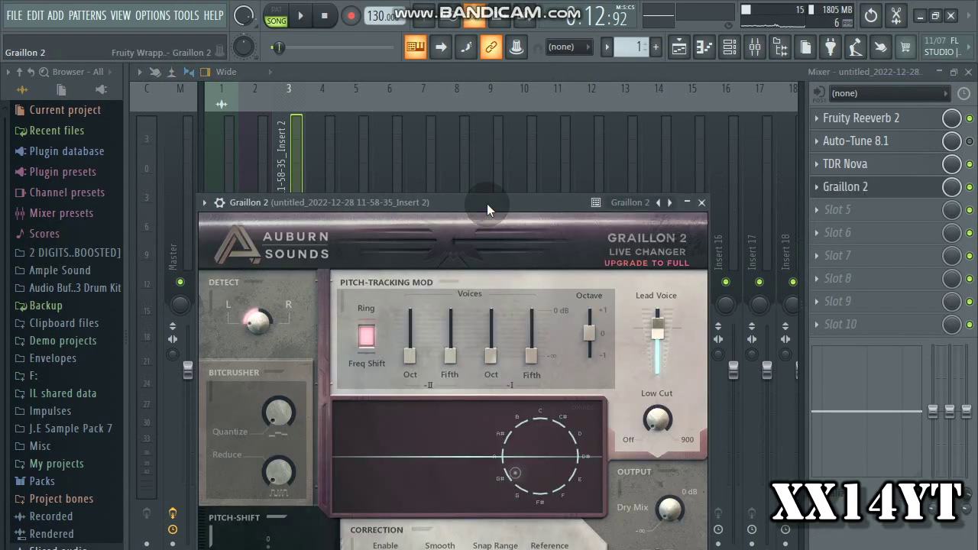
{"action": "left_click_drag", "start_coordinate": [486, 203], "coordinate": [540, 74]}
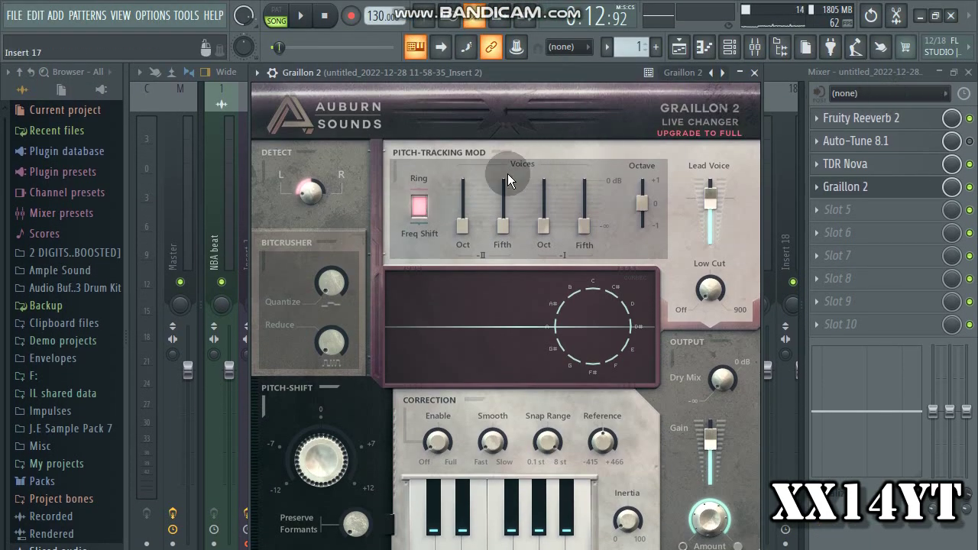
Step: Turn the Correction Enable control in Graillon 2 up to Full and close the plugin window
{"action": "mouse_move", "coordinate": [471, 203]}
{"action": "left_mouse_down"}
{"action": "mouse_move", "coordinate": [462, 227]}
{"action": "mouse_move", "coordinate": [466, 218]}
{"action": "left_mouse_up"}
{"action": "left_click", "coordinate": [640, 208]}
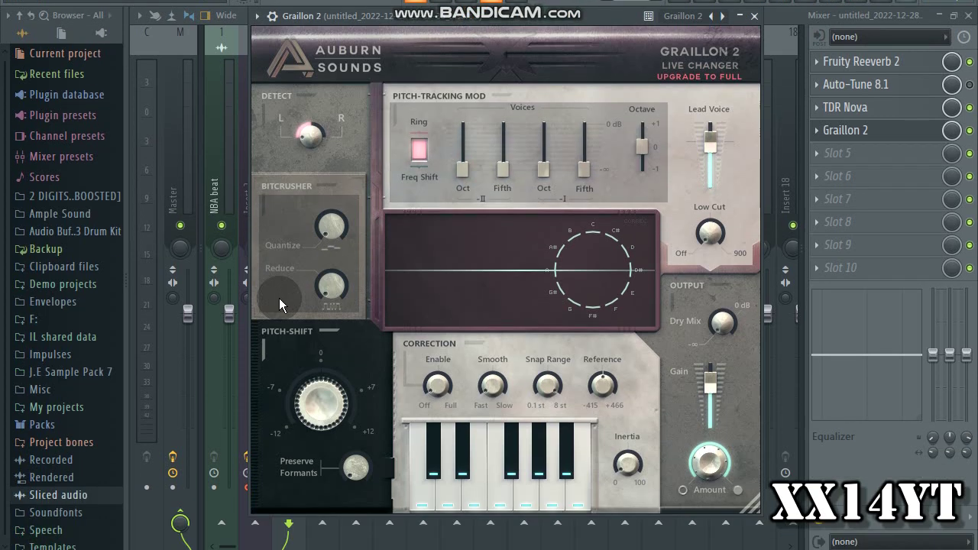
{"action": "left_click", "coordinate": [325, 337]}
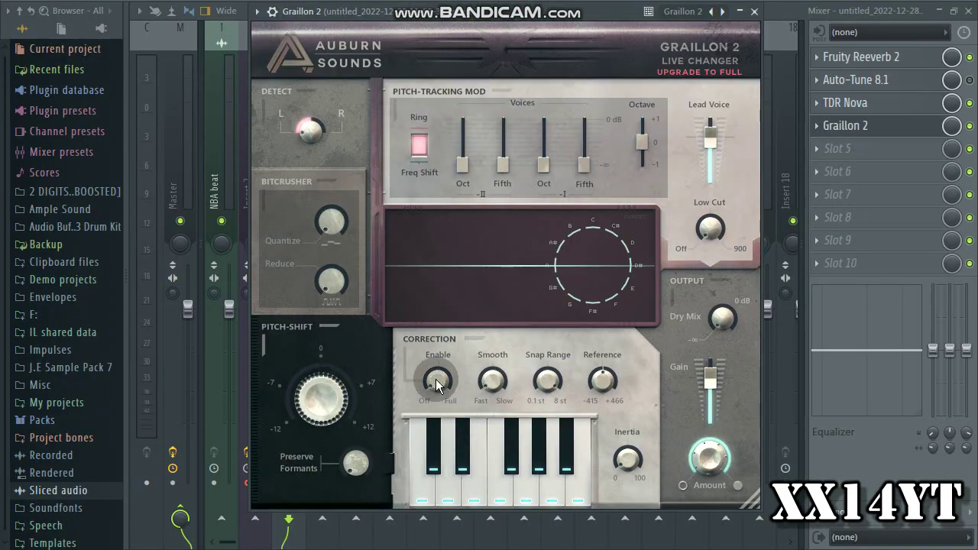
{"action": "left_click_drag", "start_coordinate": [431, 315], "coordinate": [447, 160]}
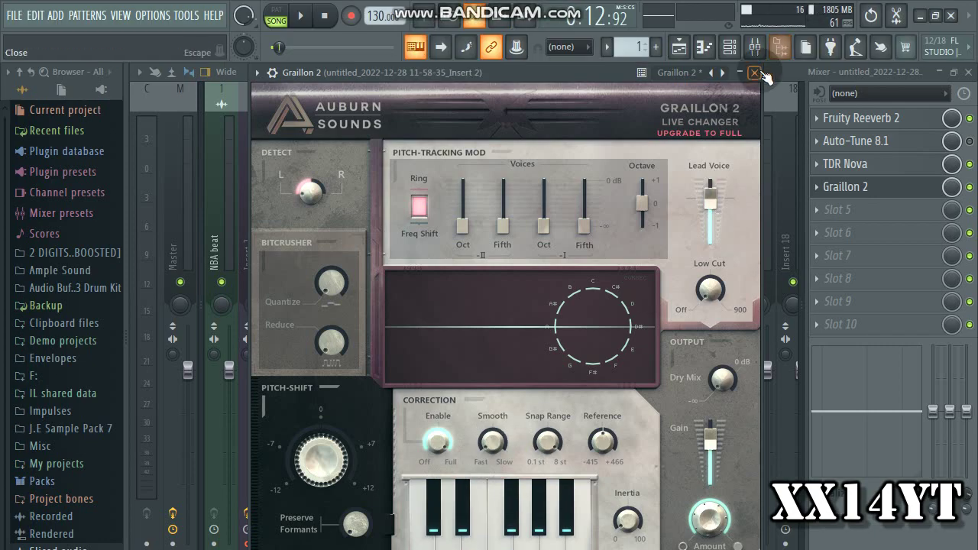
{"action": "left_click", "coordinate": [753, 71]}
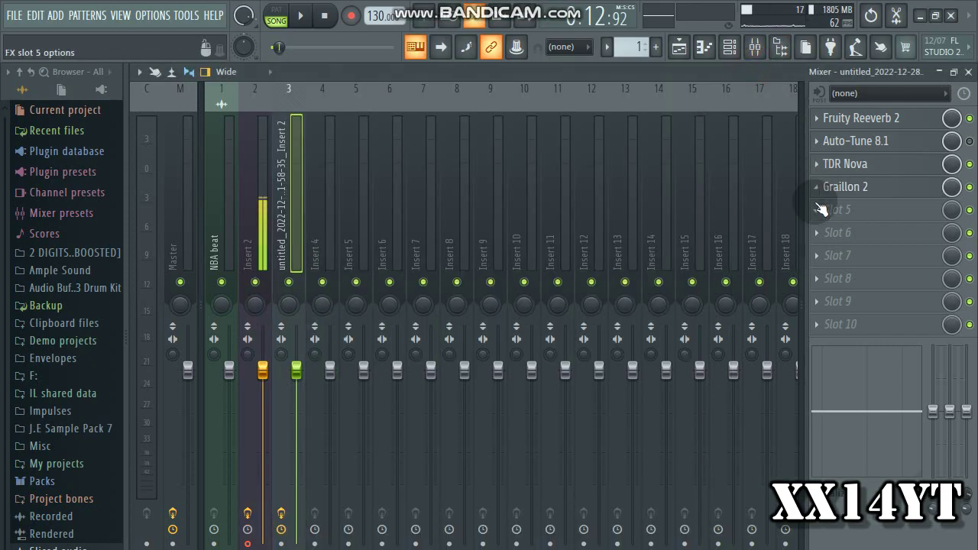
Step: Add Pitcher to the fifth effect slot of the vocal track and set its key to D#
{"action": "left_click", "coordinate": [821, 210]}
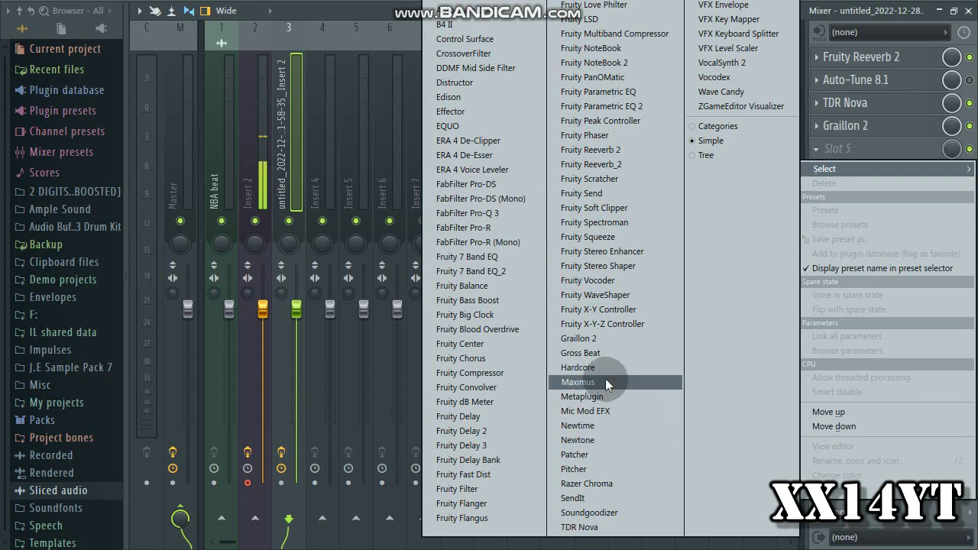
{"action": "left_click", "coordinate": [586, 469]}
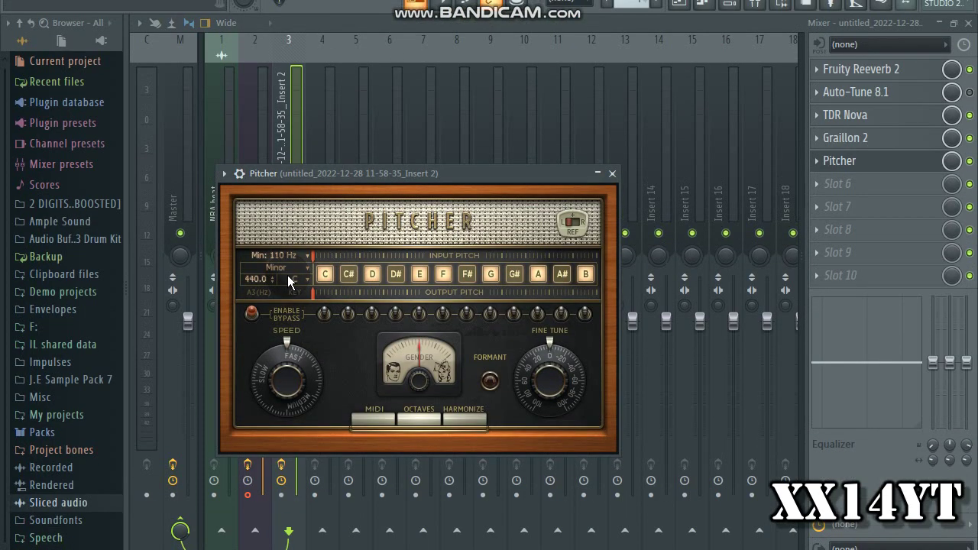
{"action": "left_click", "coordinate": [294, 279]}
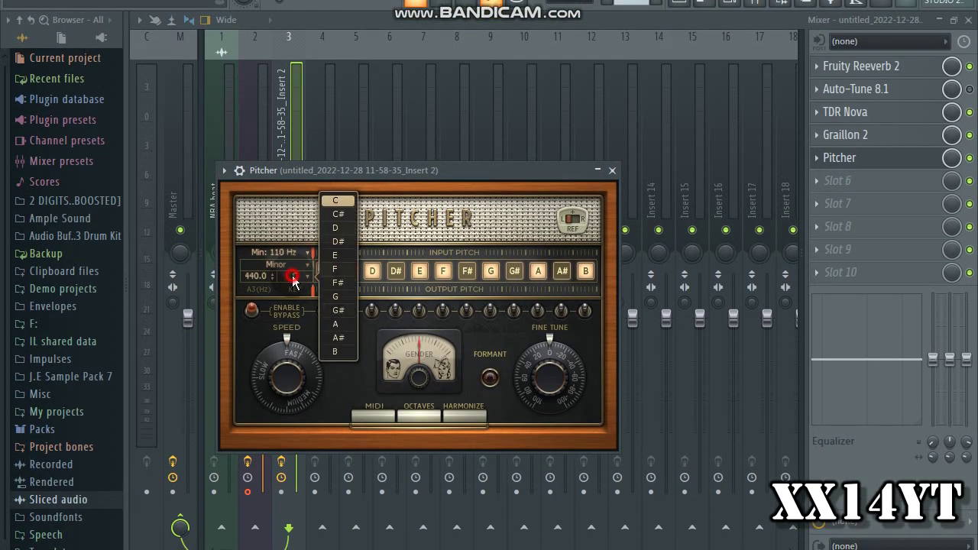
{"action": "left_click", "coordinate": [346, 246]}
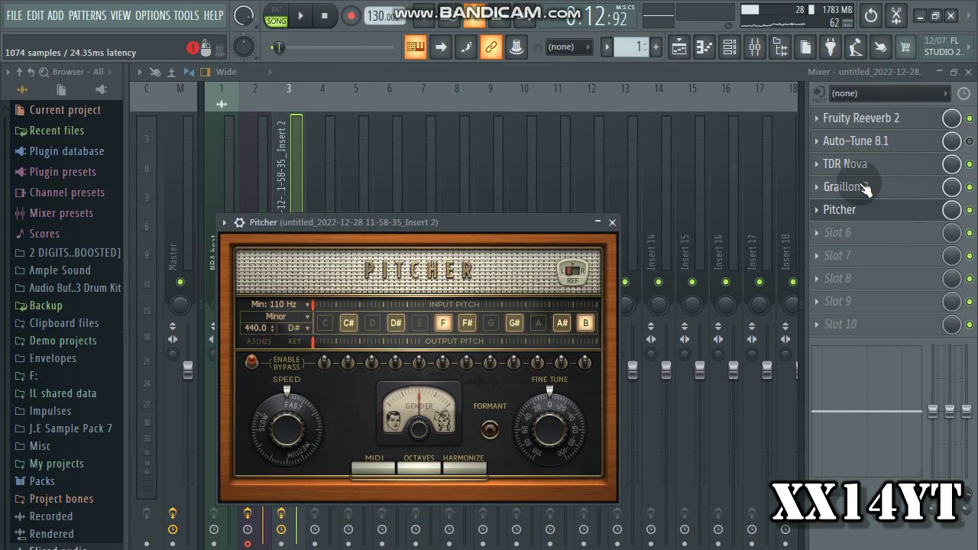
Step: Reopen the Graillon 2 and Pitcher windows to compare the two pitch-correction plugins
{"action": "left_click", "coordinate": [855, 187]}
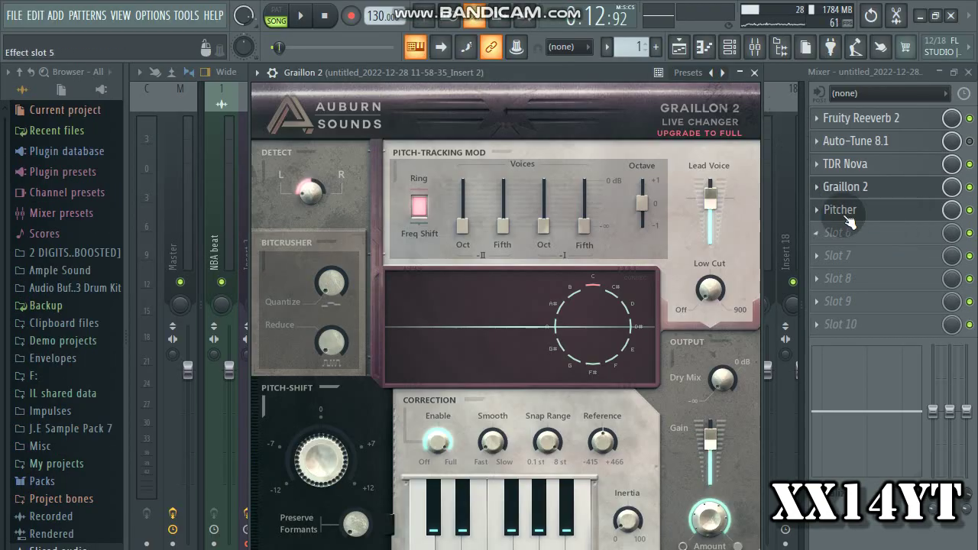
{"action": "left_click", "coordinate": [841, 211]}
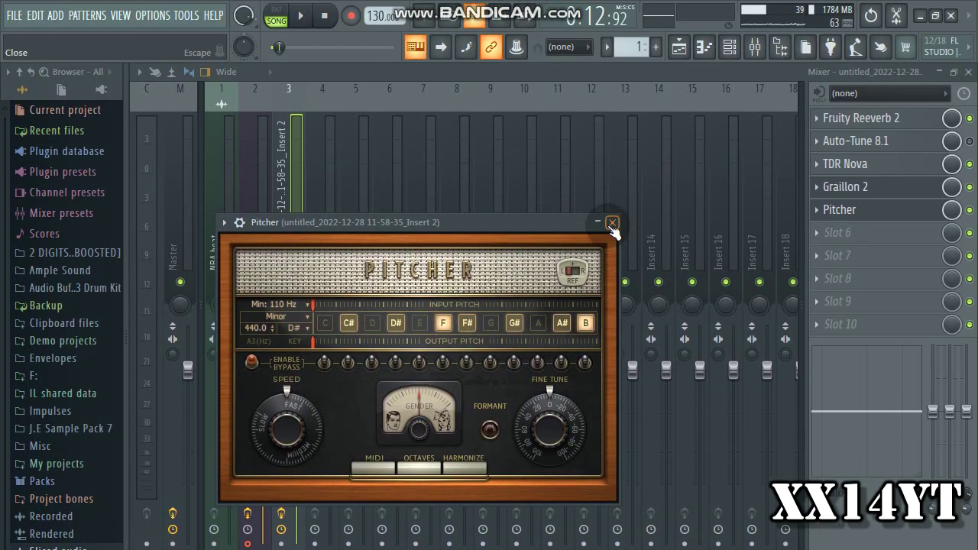
{"action": "left_click", "coordinate": [845, 193]}
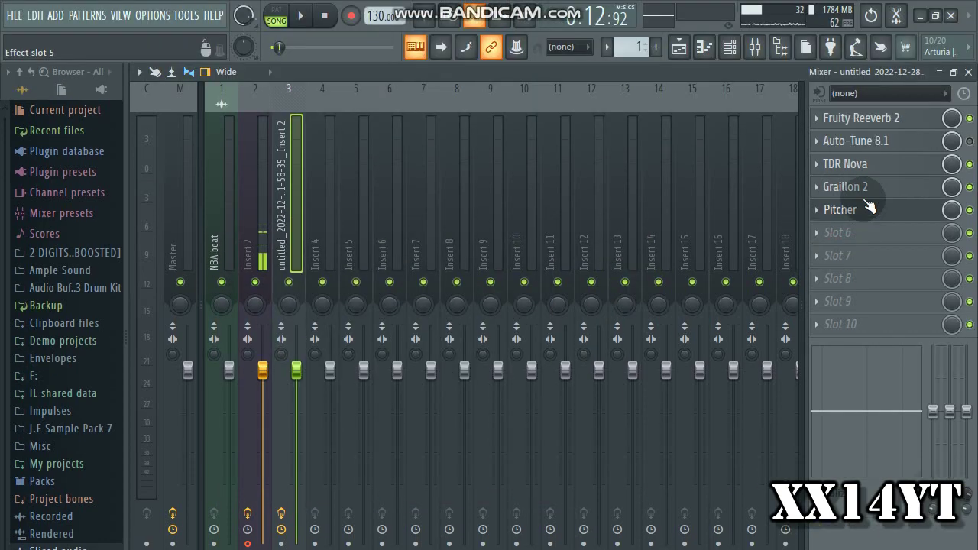
{"action": "left_click", "coordinate": [845, 187]}
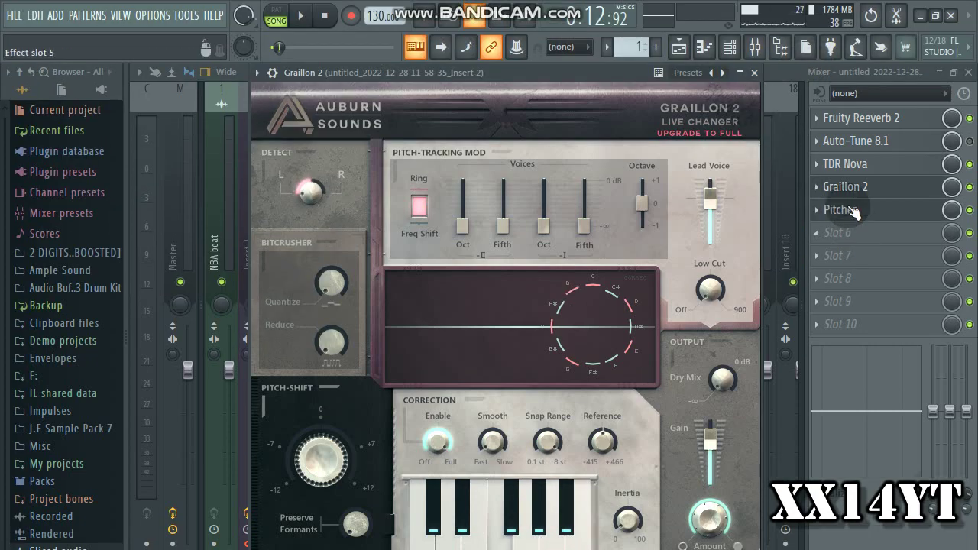
Step: Bypass Pitcher on the vocal track and play the song with the Graillon 2 window open to audition its correction
{"action": "left_click", "coordinate": [847, 210]}
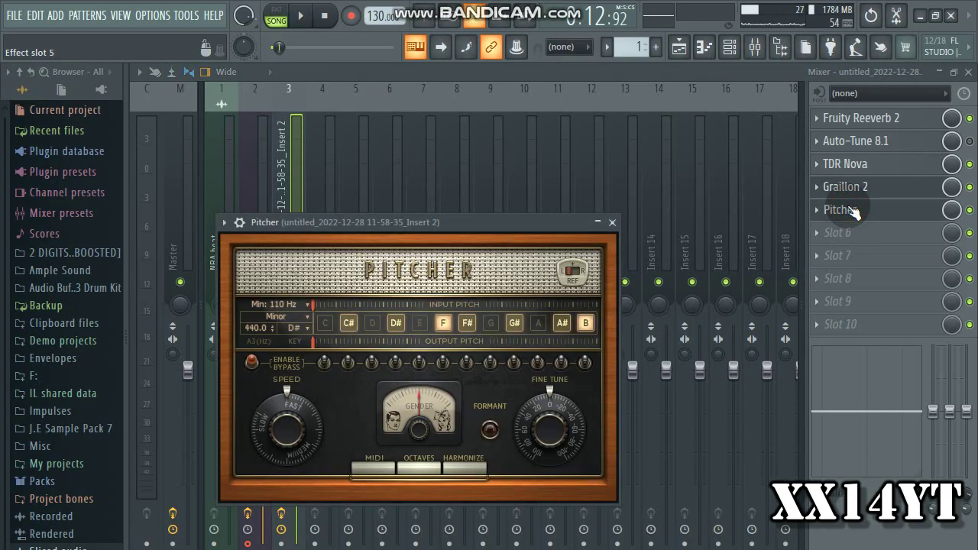
{"action": "left_click", "coordinate": [852, 187]}
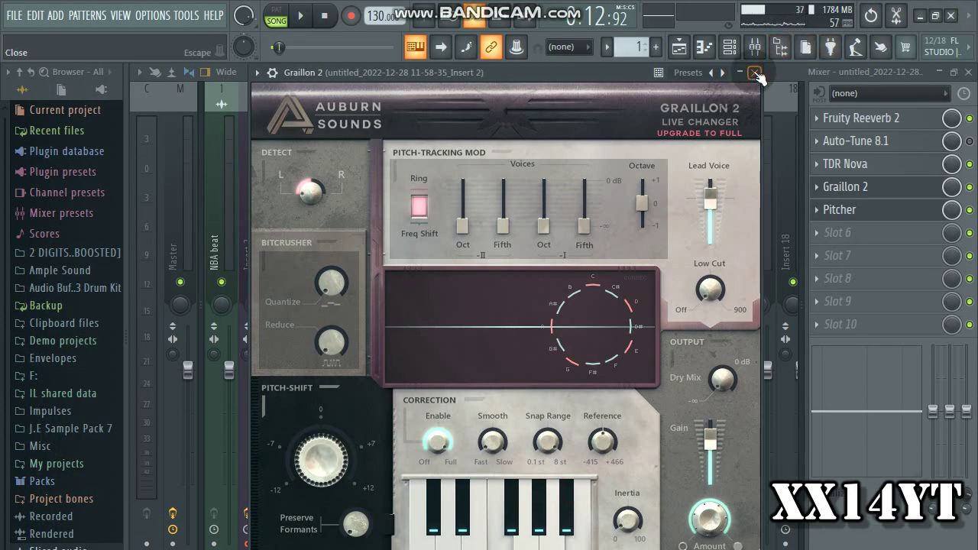
{"action": "left_click", "coordinate": [845, 187]}
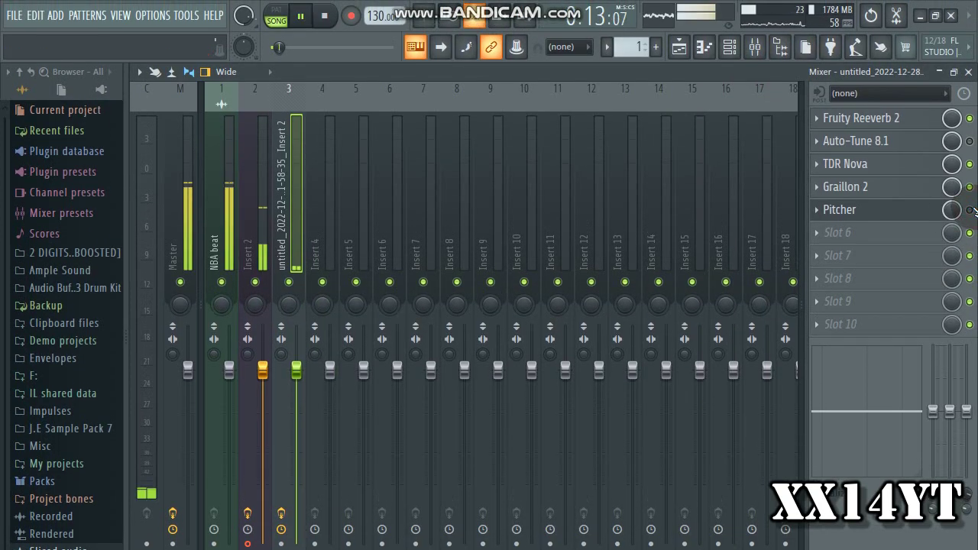
{"action": "left_click", "coordinate": [834, 189]}
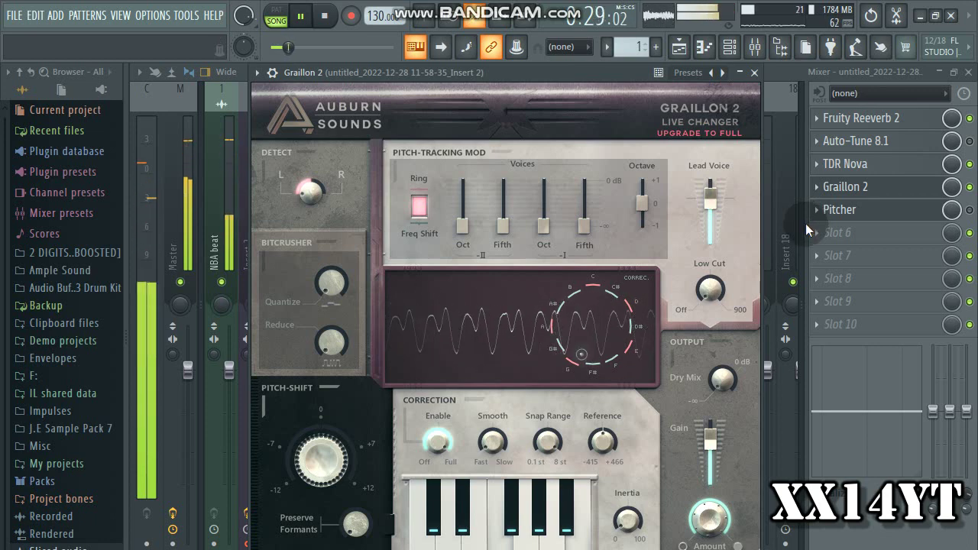
{"action": "key", "text": "space"}
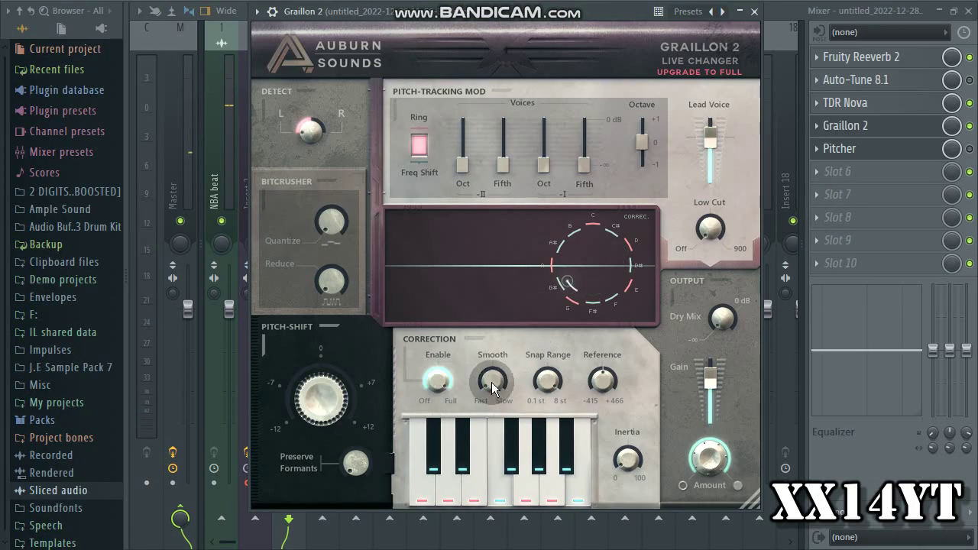
Step: Adjust Graillon 2's correction: Smooth toward fast, Snap Range to 8.00 st, Reference slightly, and Inertia to 0%
{"action": "left_click_drag", "start_coordinate": [482, 349], "coordinate": [524, 440]}
{"action": "left_click_drag", "start_coordinate": [547, 380], "coordinate": [527, 538]}
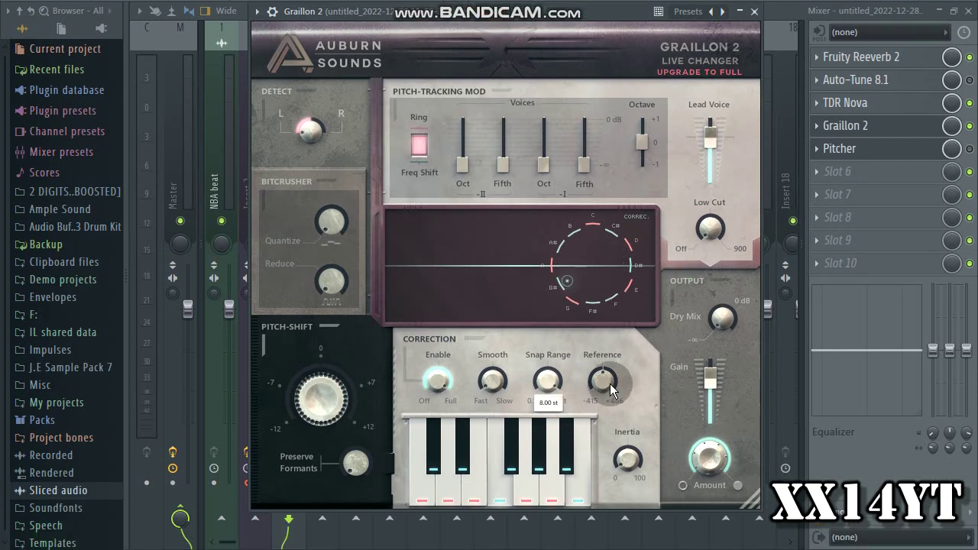
{"action": "left_click_drag", "start_coordinate": [601, 380], "coordinate": [594, 410]}
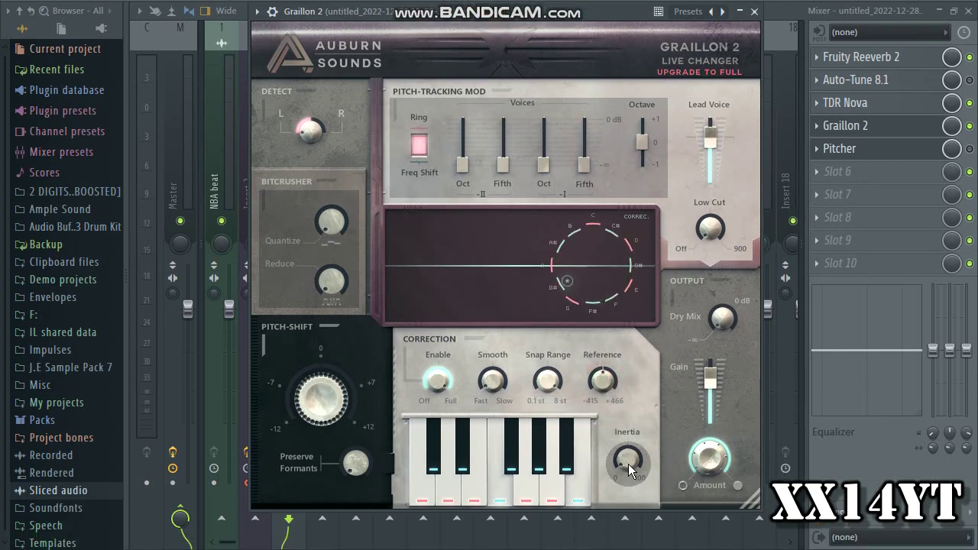
{"action": "left_click_drag", "start_coordinate": [628, 464], "coordinate": [650, 336]}
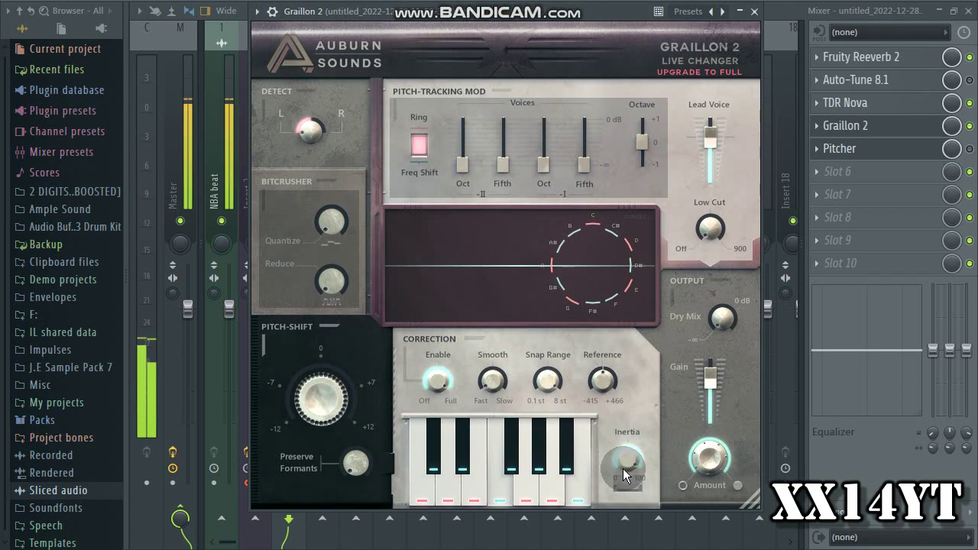
{"action": "left_click_drag", "start_coordinate": [622, 459], "coordinate": [616, 538]}
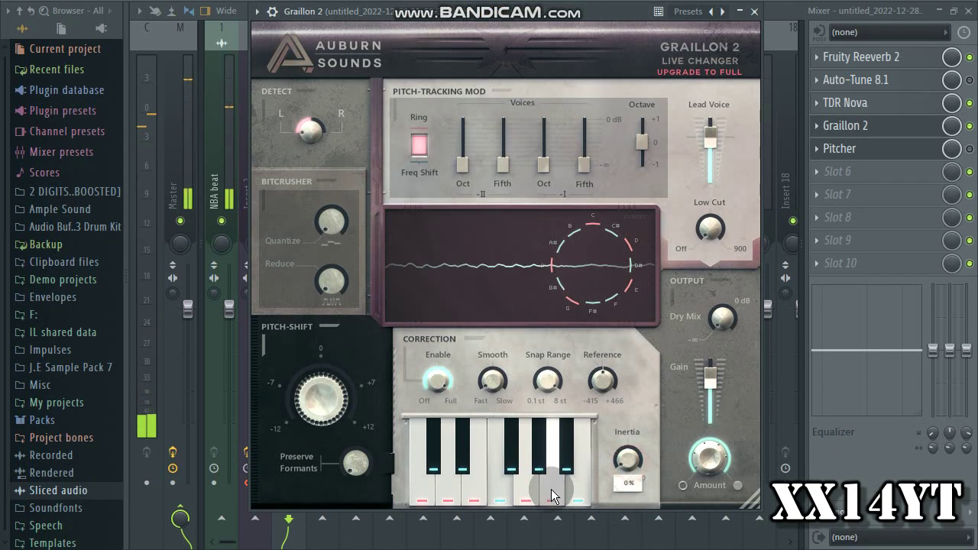
{"action": "left_click", "coordinate": [494, 385]}
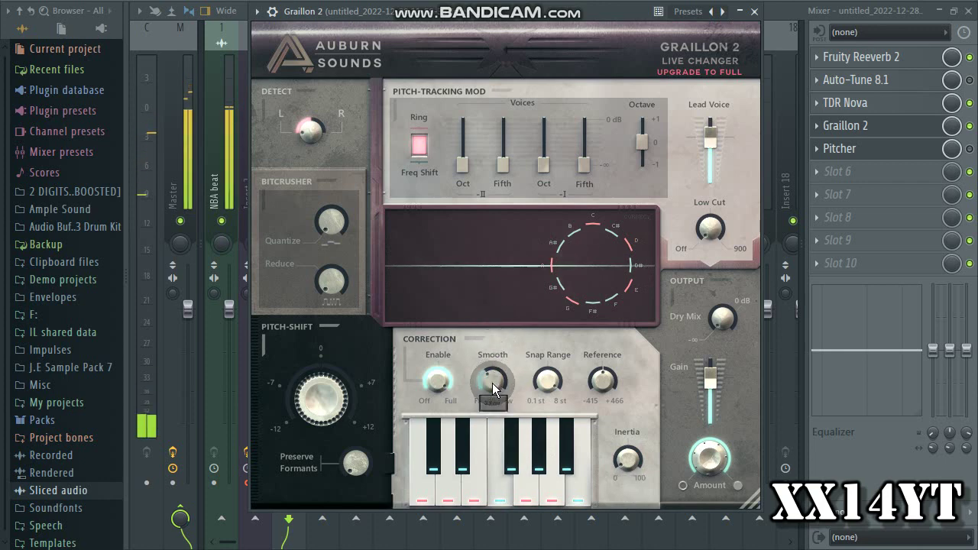
{"action": "scroll", "coordinate": [493, 384], "scroll_direction": "up", "scroll_amount": 5}
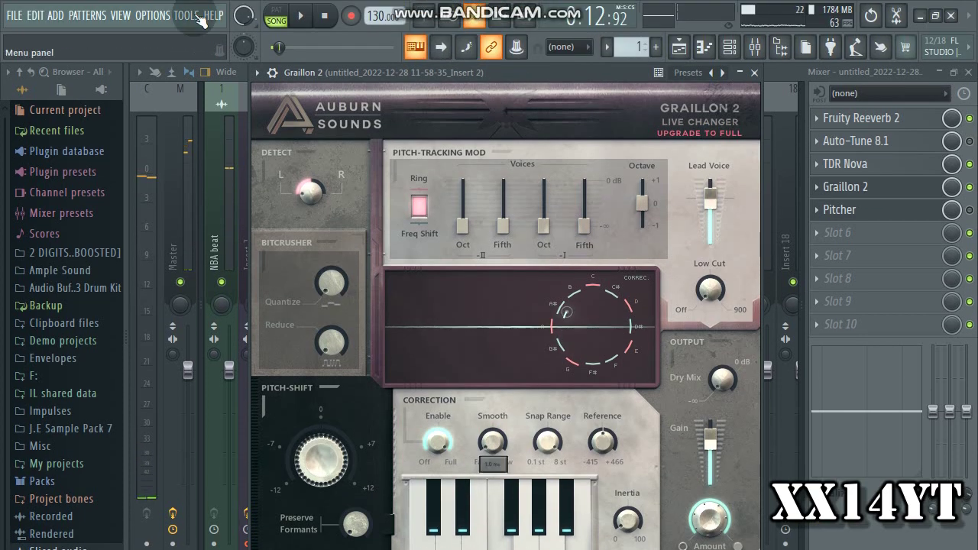
Step: View the available sample rates in the audio settings without changing them, and close the settings and Graillon 2 windows
{"action": "left_click", "coordinate": [152, 17]}
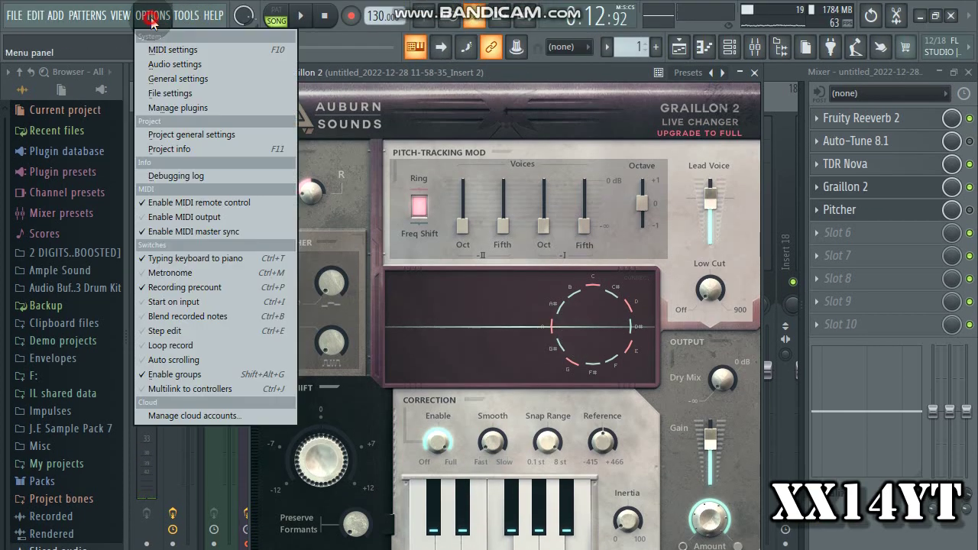
{"action": "left_click", "coordinate": [163, 64]}
{"action": "left_click", "coordinate": [676, 117]}
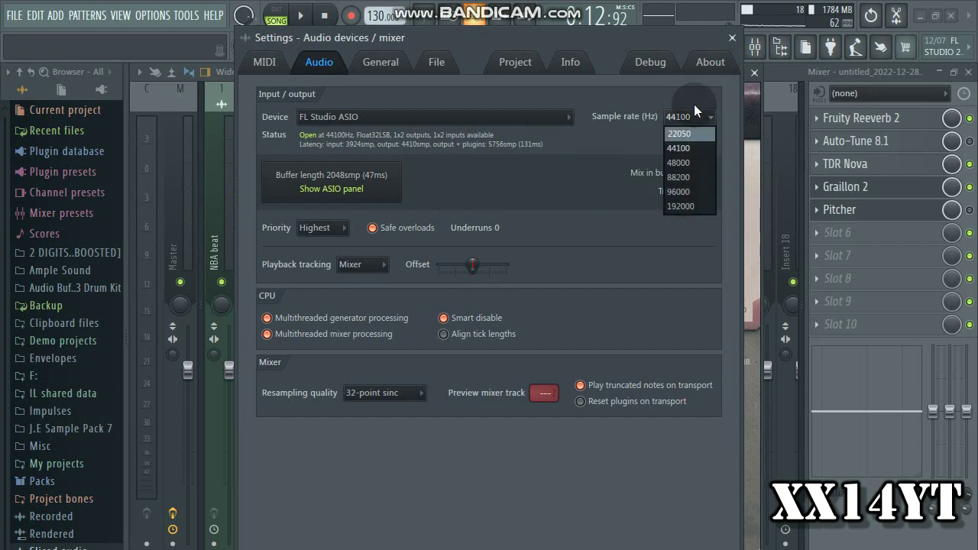
{"action": "left_click", "coordinate": [694, 106]}
{"action": "left_click", "coordinate": [731, 35]}
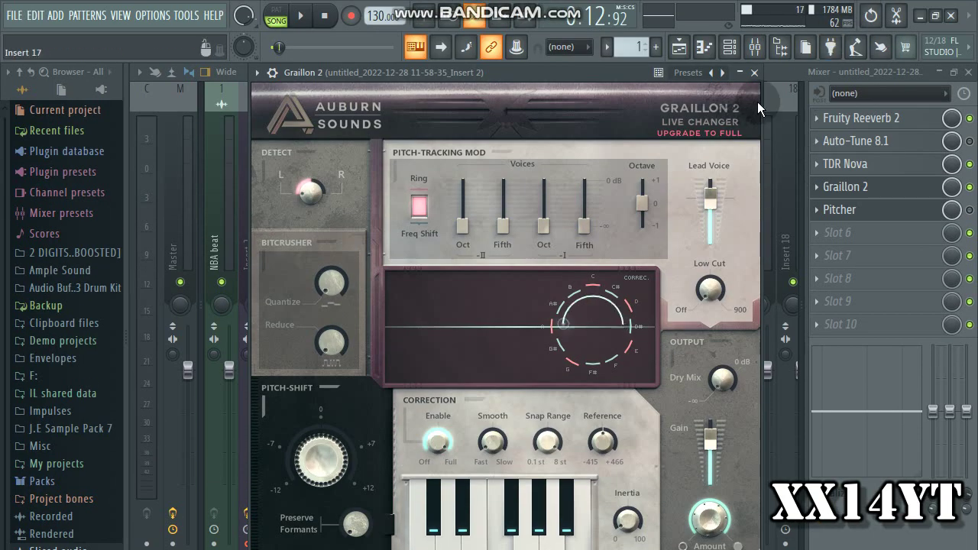
{"action": "left_click", "coordinate": [754, 73]}
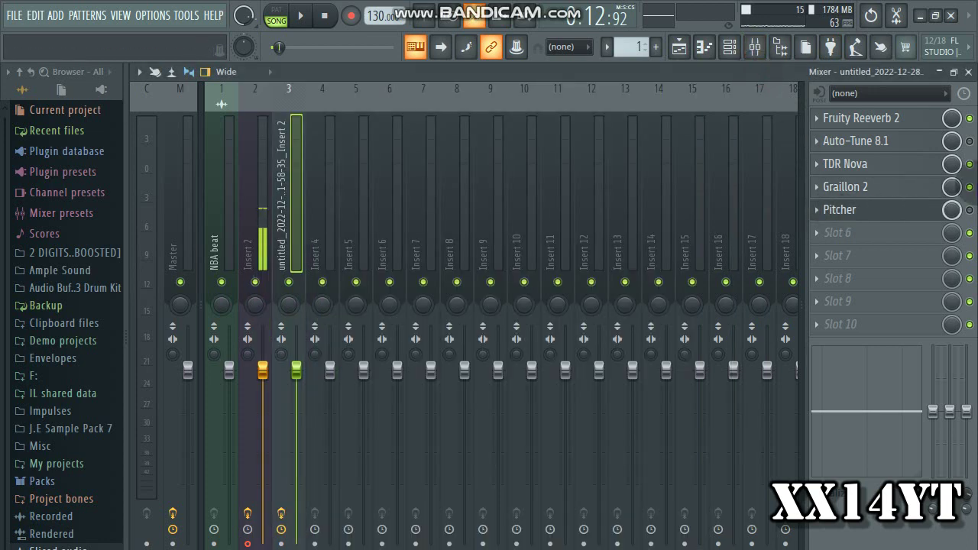
Step: Bypass Graillon 2, enable Pitcher on the vocal track instead, and look over the Pitcher window
{"action": "left_click", "coordinate": [844, 216]}
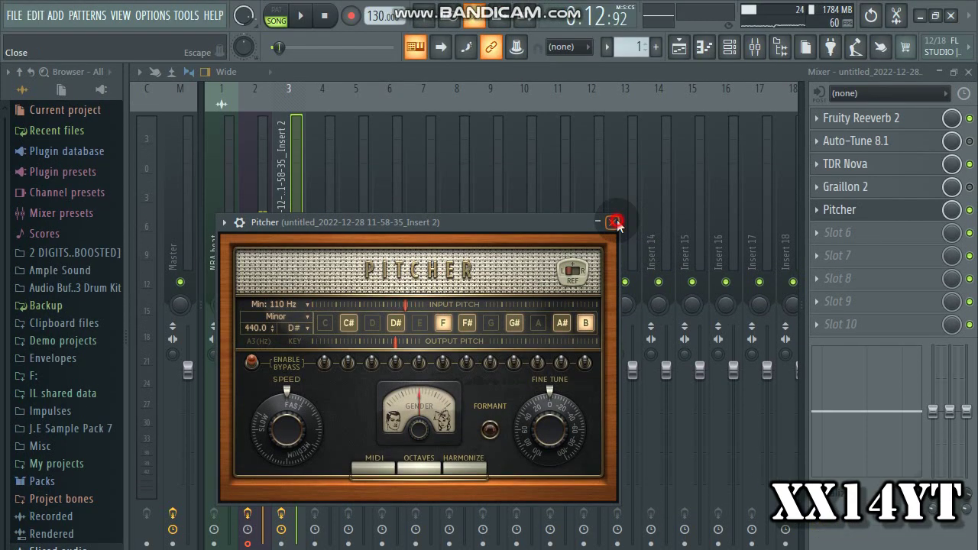
{"action": "left_click", "coordinate": [615, 222]}
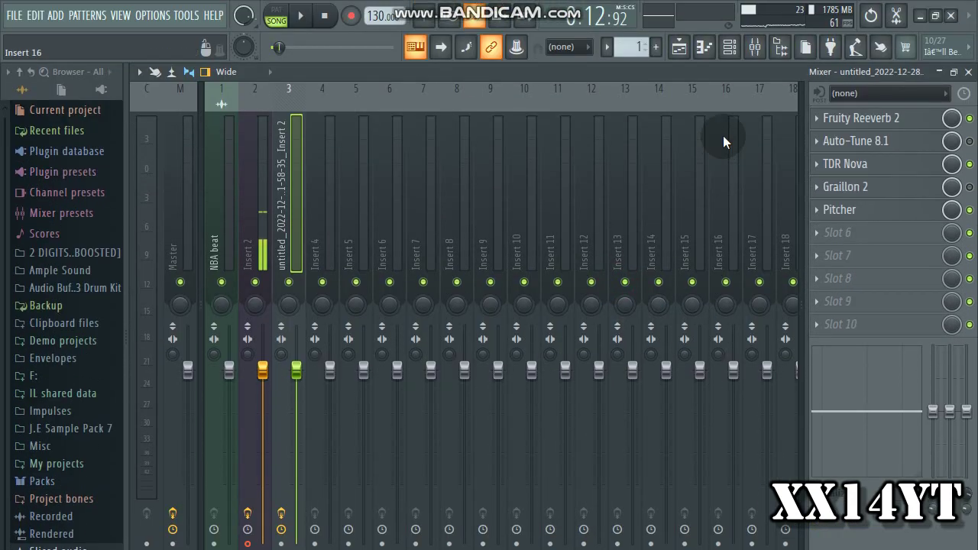
{"action": "left_click", "coordinate": [837, 209]}
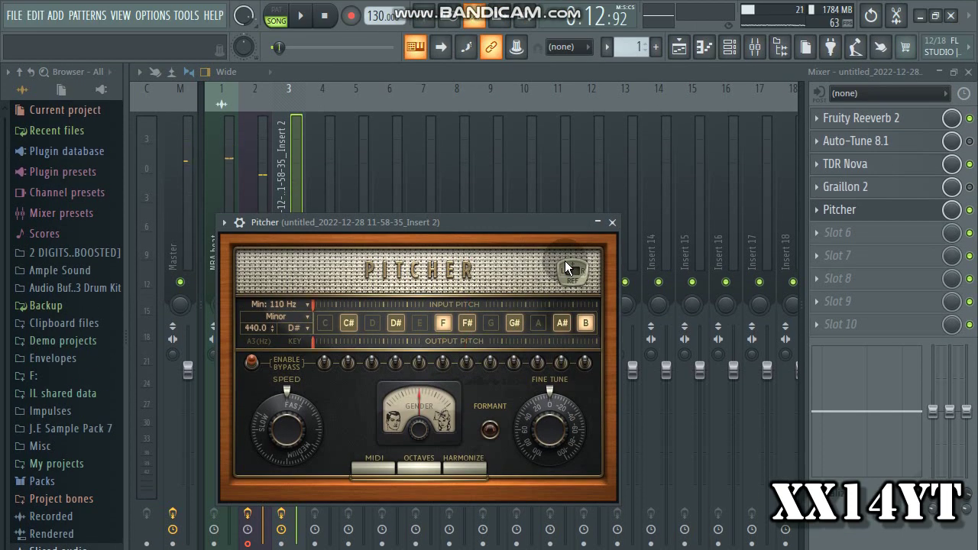
{"action": "left_click", "coordinate": [611, 222]}
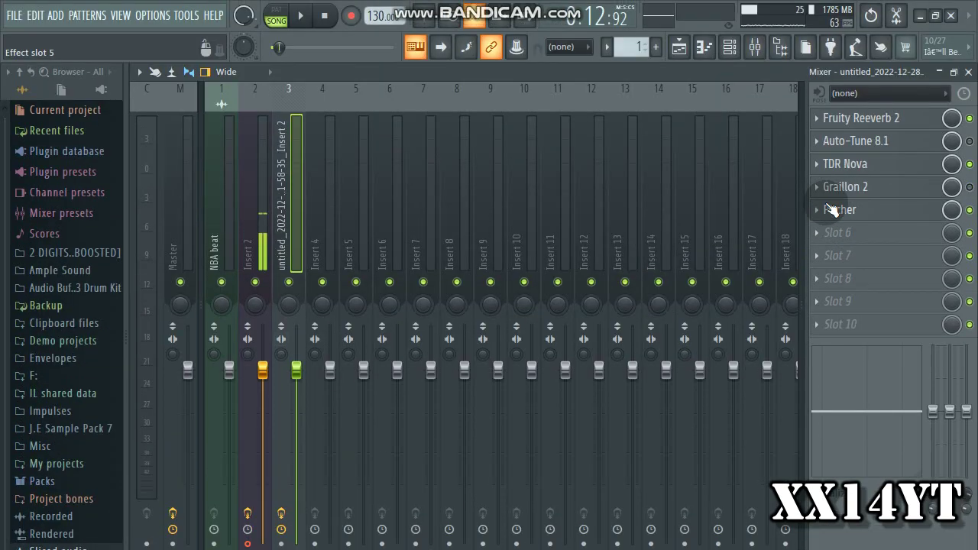
Step: Delete Graillon 2 from the vocal track's fourth effect slot
{"action": "right_click", "coordinate": [831, 210]}
{"action": "left_click", "coordinate": [827, 224]}
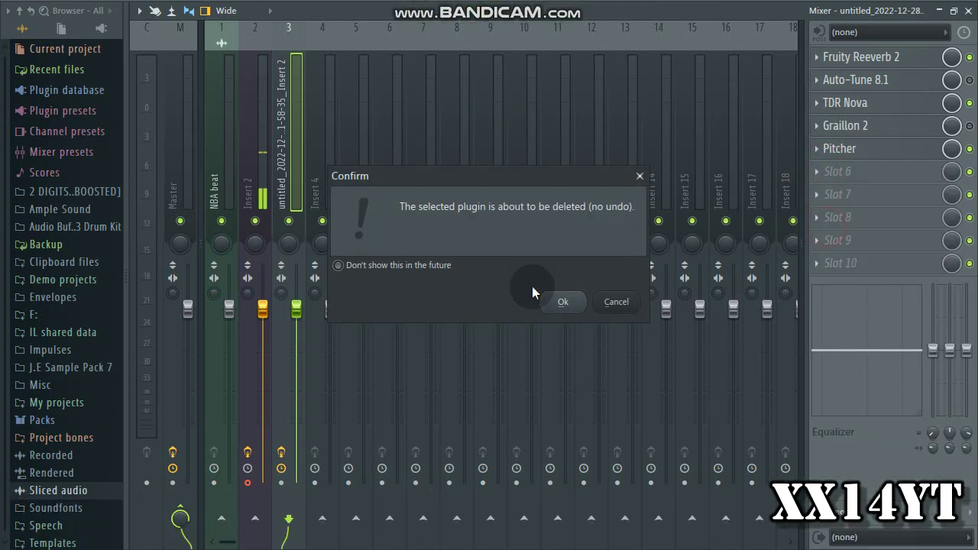
{"action": "left_click", "coordinate": [577, 308]}
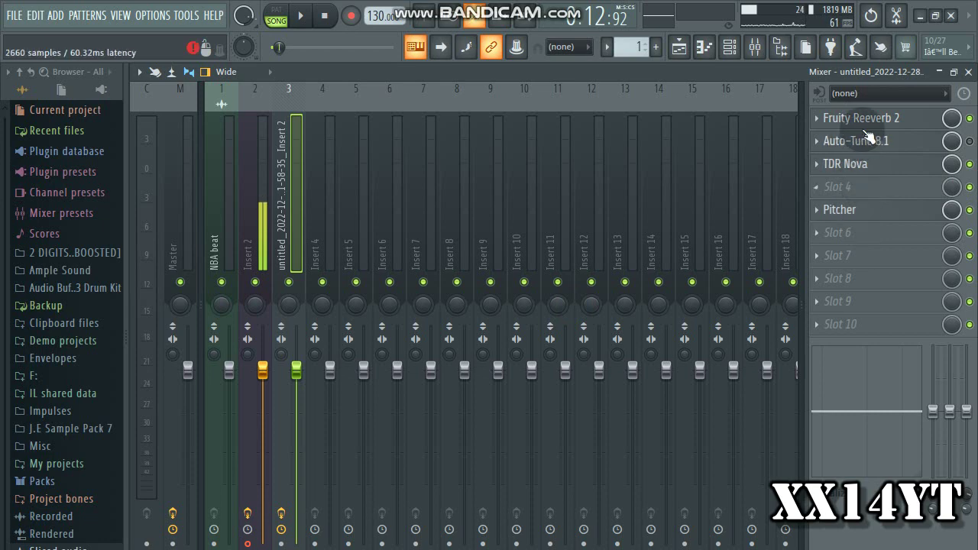
Step: Toggle Pitcher's MIDI mode on and back off, and look over the Auto-Tune 8.1 settings for comparison
{"action": "left_click", "coordinate": [844, 210]}
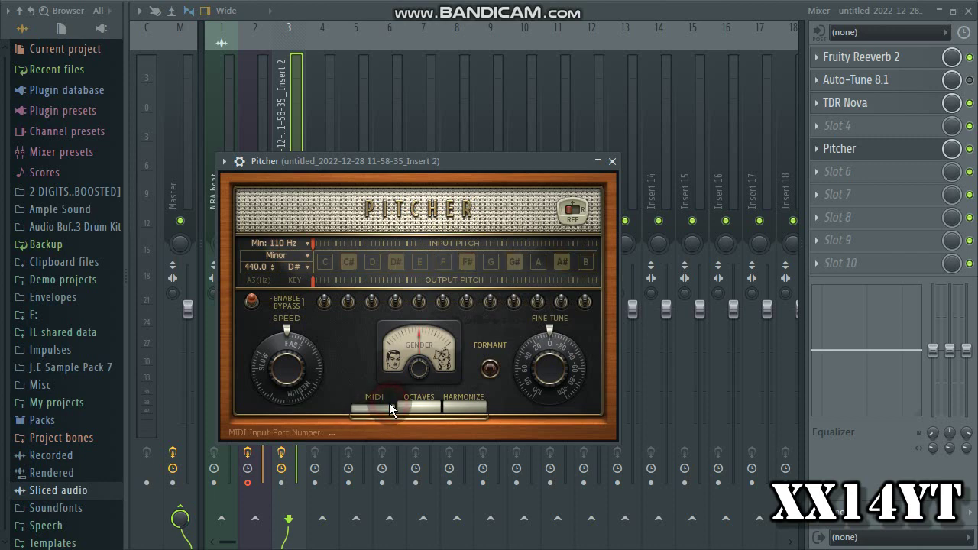
{"action": "mouse_move", "coordinate": [388, 403]}
{"action": "left_mouse_down"}
{"action": "mouse_move", "coordinate": [440, 405]}
{"action": "mouse_move", "coordinate": [373, 405]}
{"action": "left_mouse_up"}
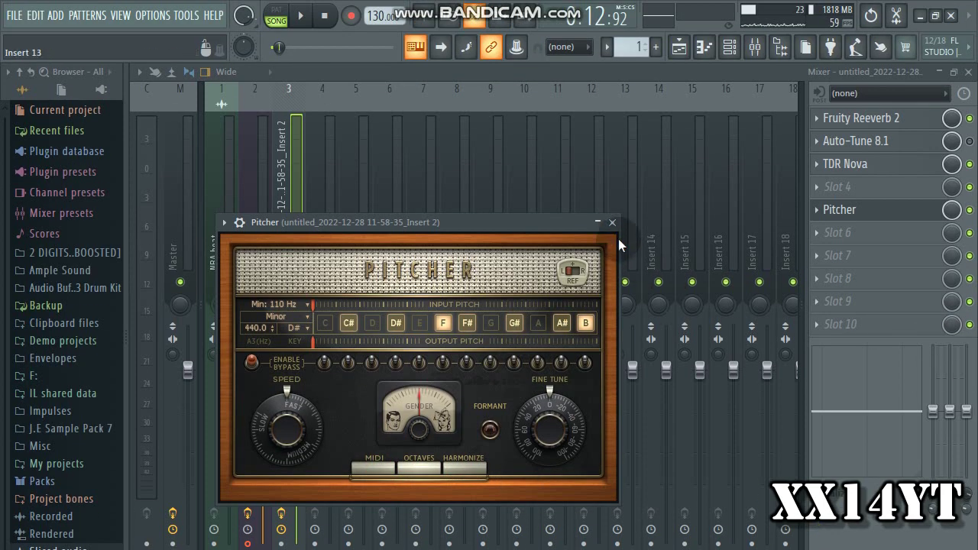
{"action": "left_click", "coordinate": [611, 223]}
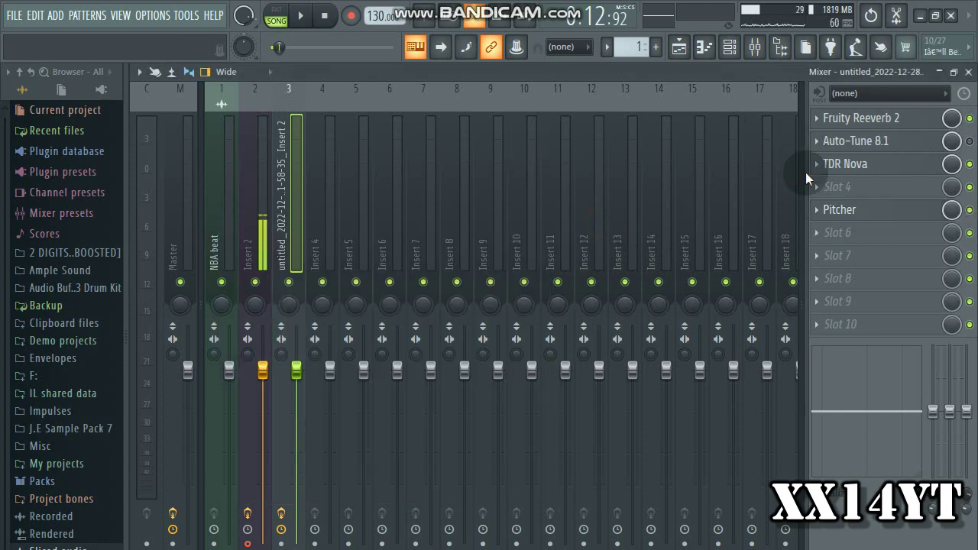
{"action": "left_click", "coordinate": [871, 145]}
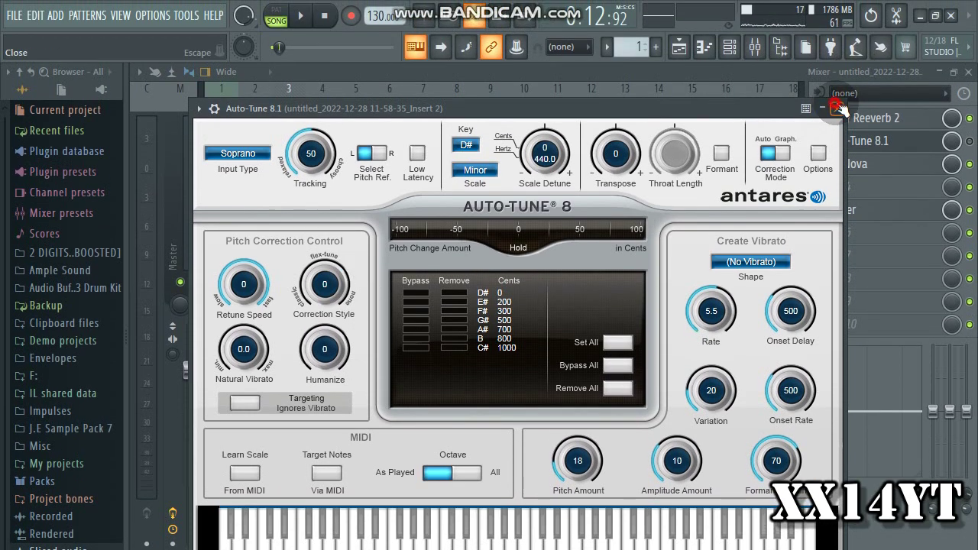
{"action": "left_click", "coordinate": [836, 71]}
Step: Try Pitcher's Gender control toward the male side during playback and return it to the center
{"action": "left_click", "coordinate": [869, 214]}
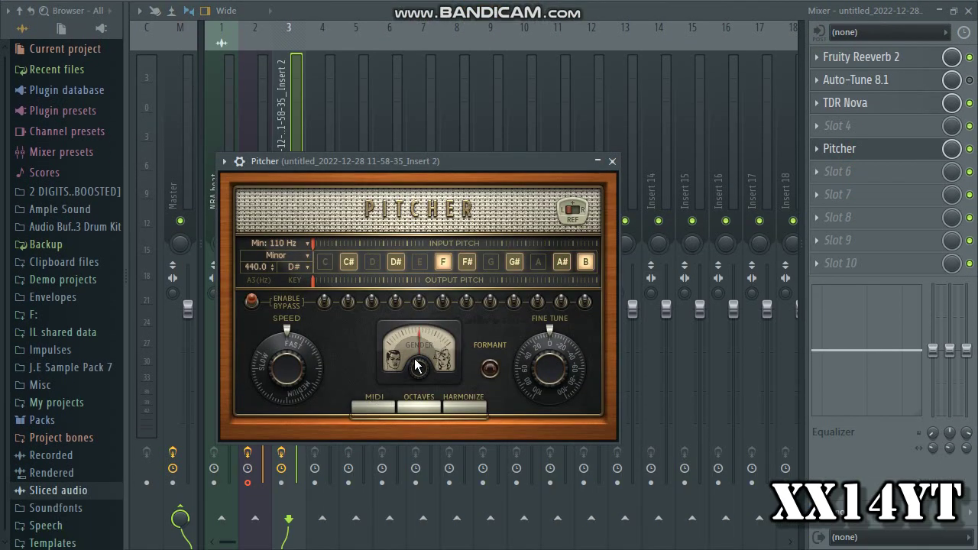
{"action": "left_click_drag", "start_coordinate": [416, 367], "coordinate": [424, 345]}
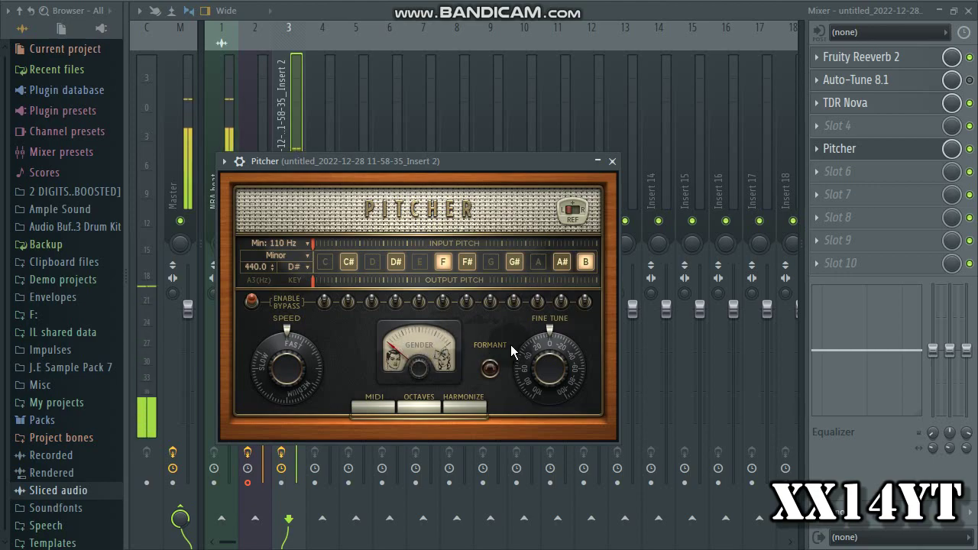
{"action": "left_click_drag", "start_coordinate": [423, 381], "coordinate": [423, 321]}
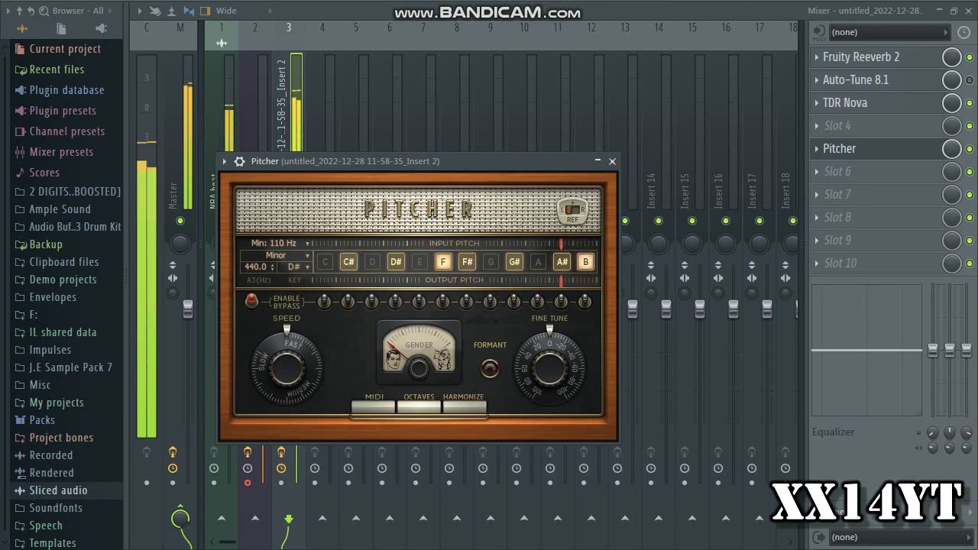
{"action": "right_click", "coordinate": [416, 344]}
{"action": "key", "text": "Escape"}
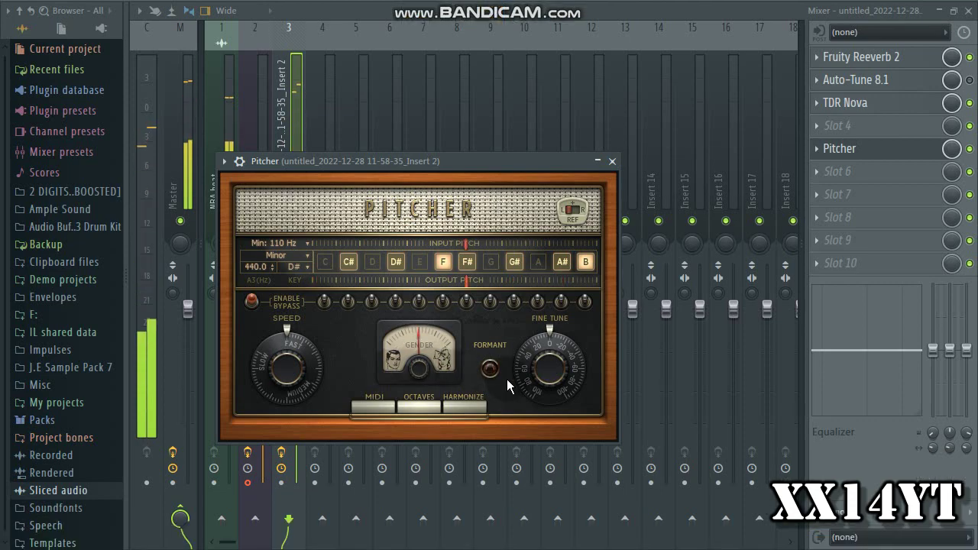
Step: Turn Pitcher's Gender control toward the female side, test the Formant option during playback, leave Formant off, and close the window
{"action": "left_click", "coordinate": [489, 399]}
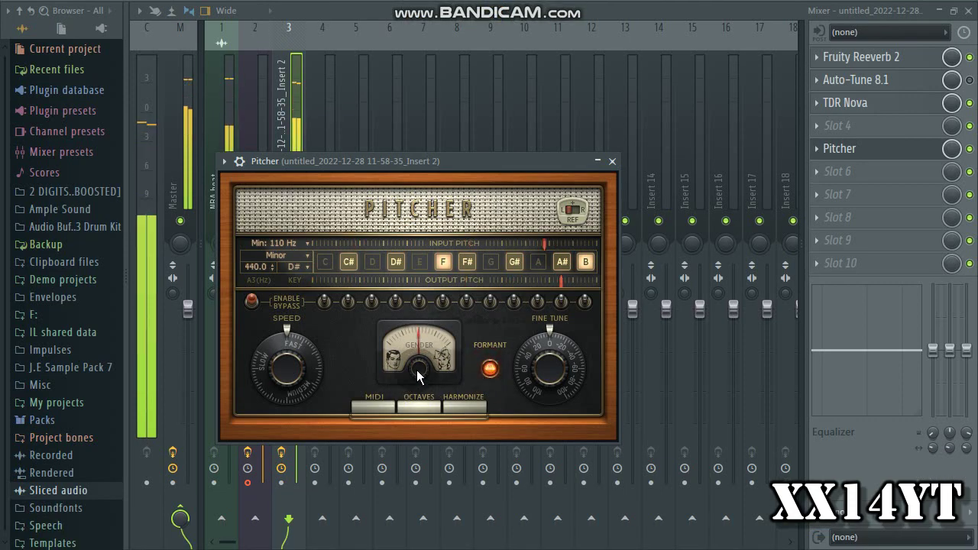
{"action": "mouse_move", "coordinate": [416, 370]}
{"action": "left_mouse_down"}
{"action": "mouse_move", "coordinate": [418, 400]}
{"action": "mouse_move", "coordinate": [418, 373]}
{"action": "left_mouse_up"}
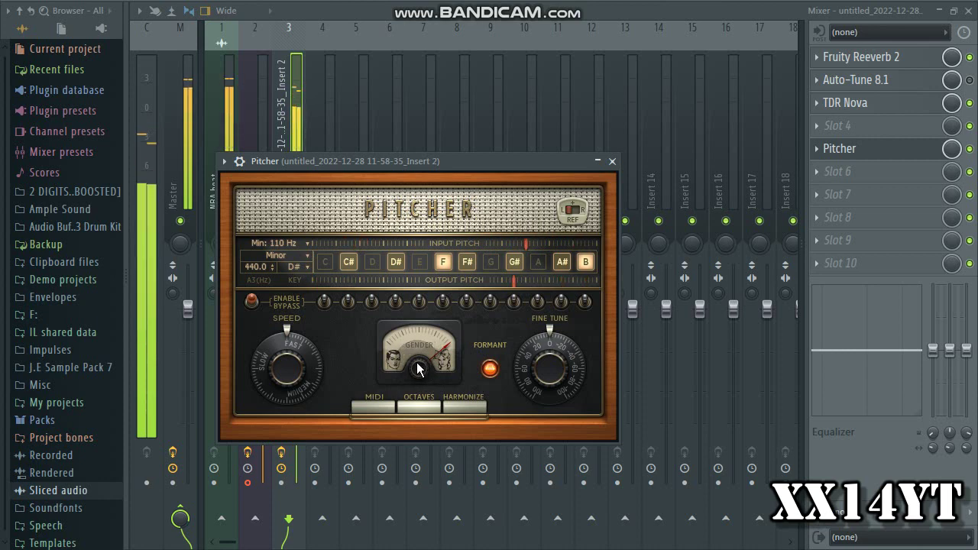
{"action": "left_click", "coordinate": [489, 369]}
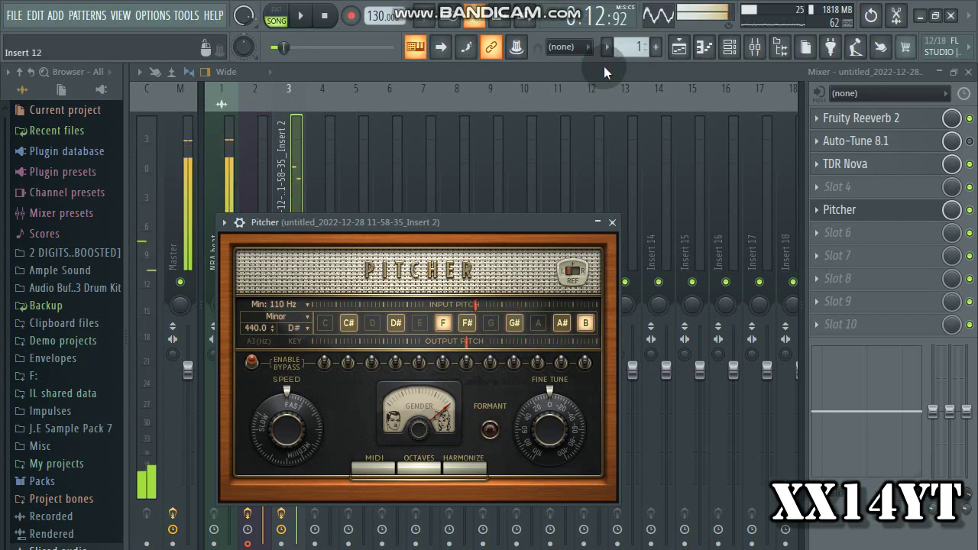
{"action": "left_click", "coordinate": [612, 222]}
{"action": "left_click", "coordinate": [871, 210]}
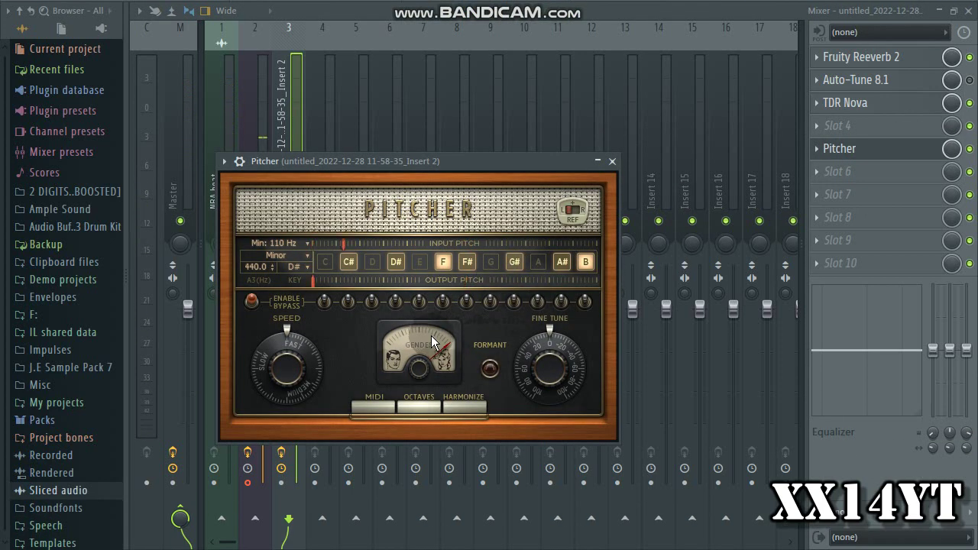
{"action": "left_click", "coordinate": [489, 369]}
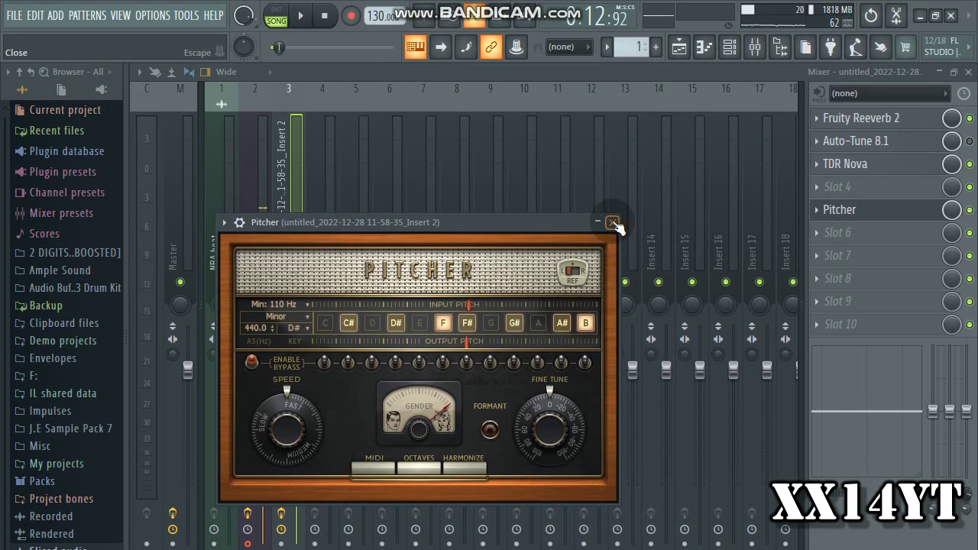
{"action": "left_click", "coordinate": [612, 222]}
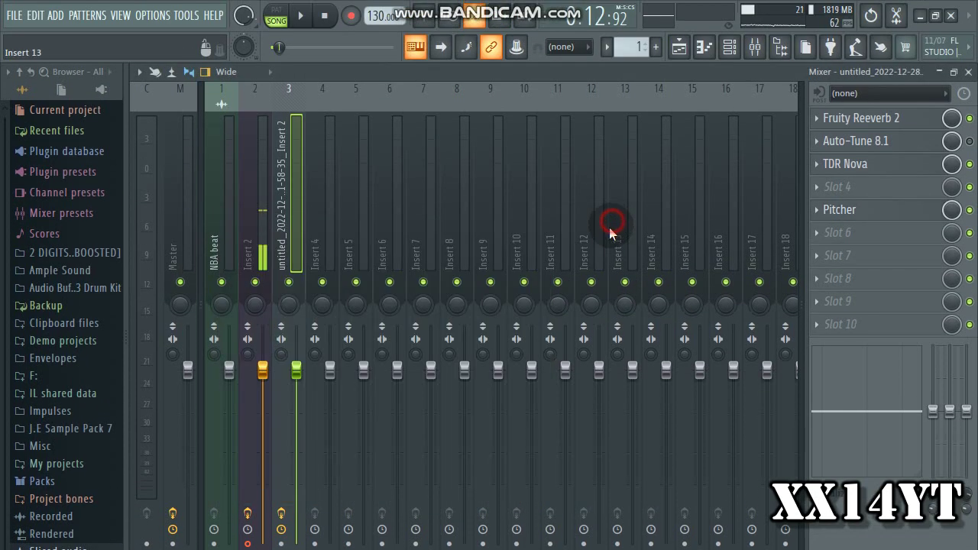
Step: Compare the Pitcher and Auto-Tune 8.1 settings on the vocal track once more, leaving both plugin windows closed
{"action": "left_click", "coordinate": [847, 212]}
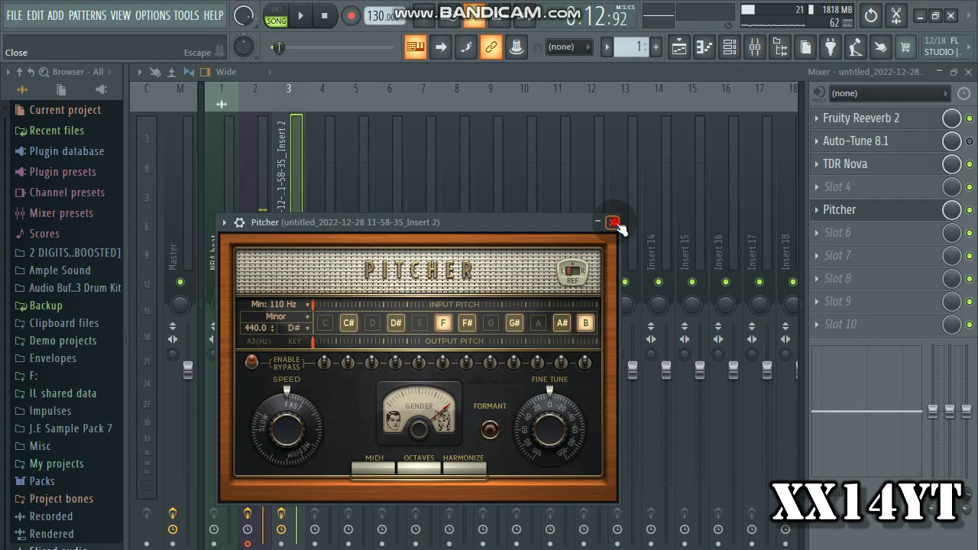
{"action": "left_click", "coordinate": [612, 222]}
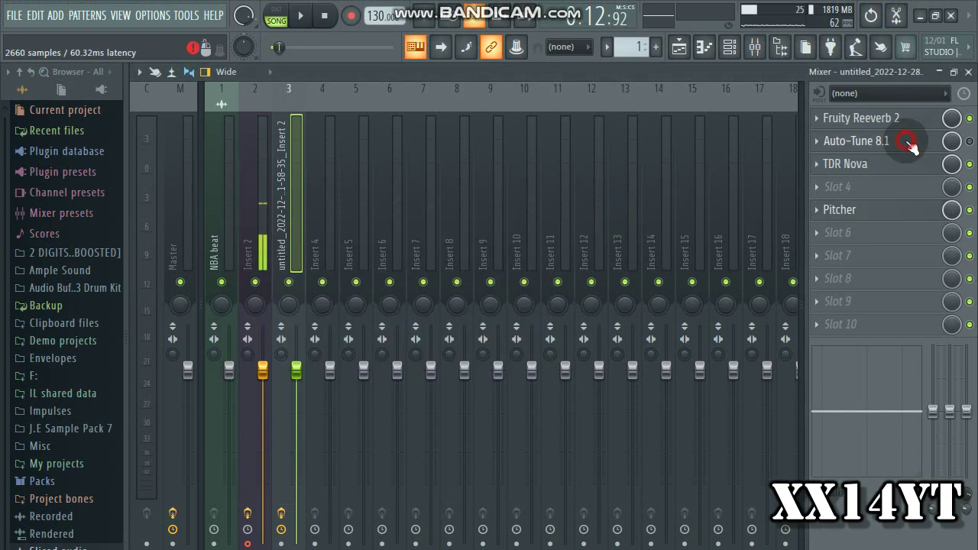
{"action": "left_click", "coordinate": [913, 140]}
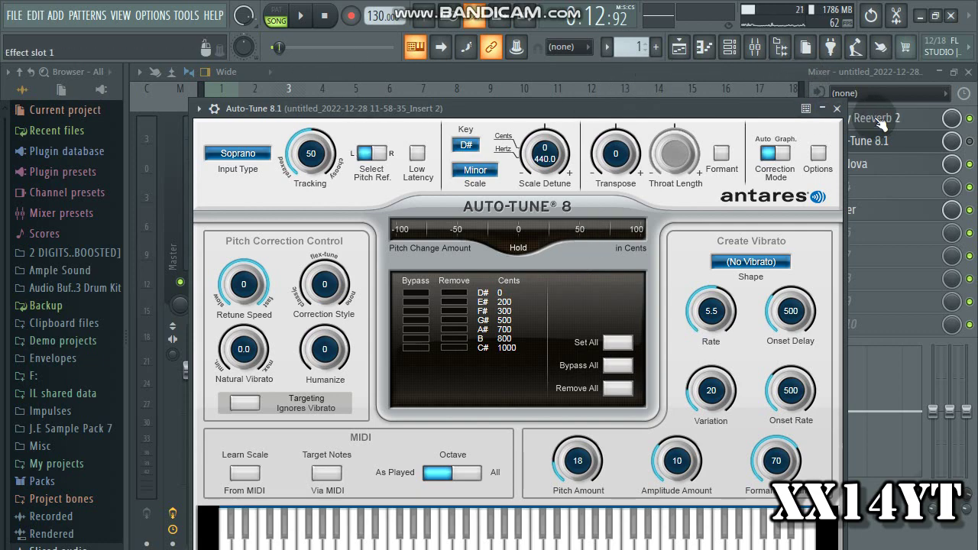
{"action": "left_click", "coordinate": [836, 109]}
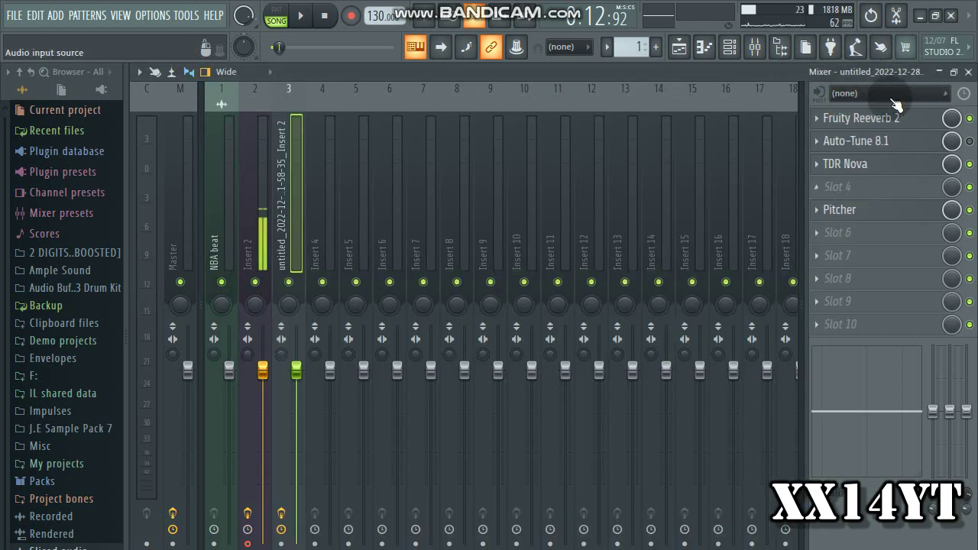
{"action": "left_click", "coordinate": [864, 210]}
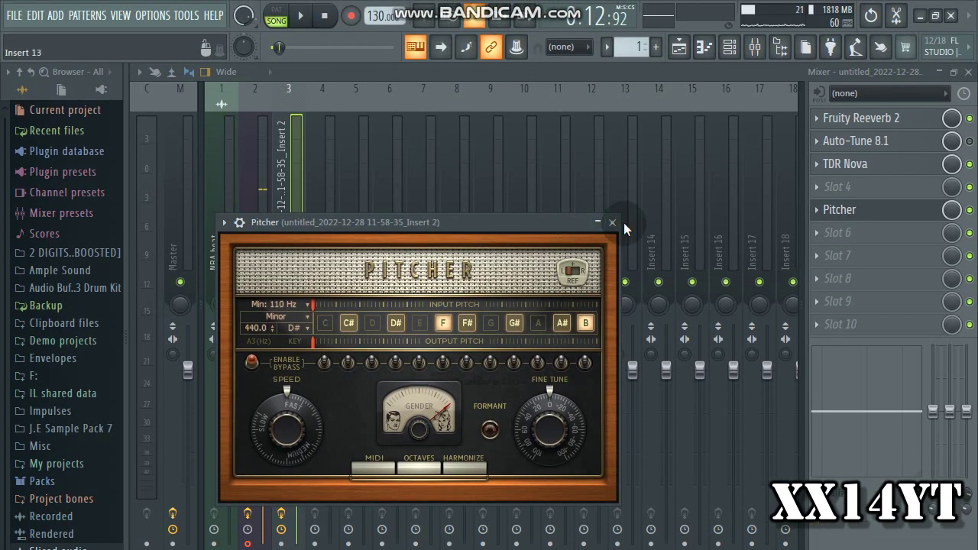
{"action": "left_click", "coordinate": [615, 222]}
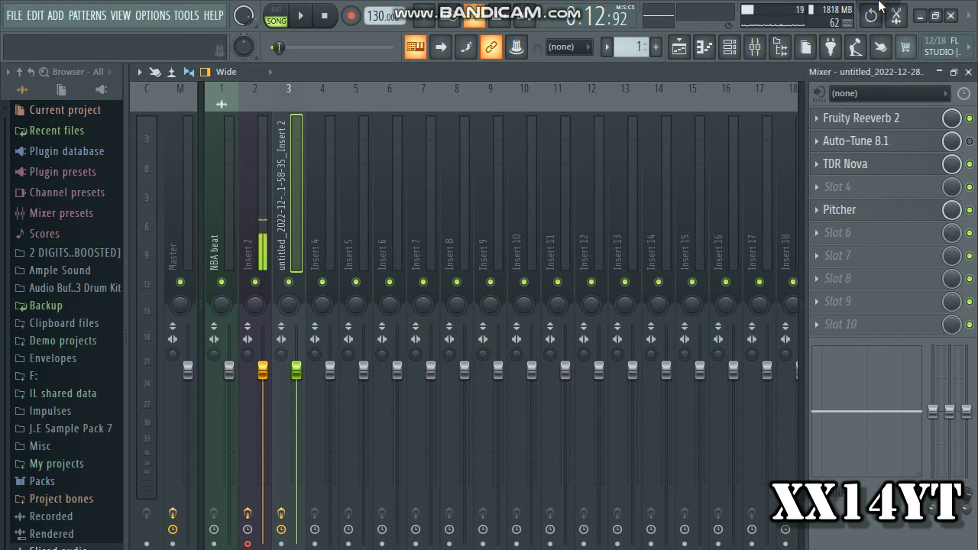
{"action": "left_click", "coordinate": [919, 15]}
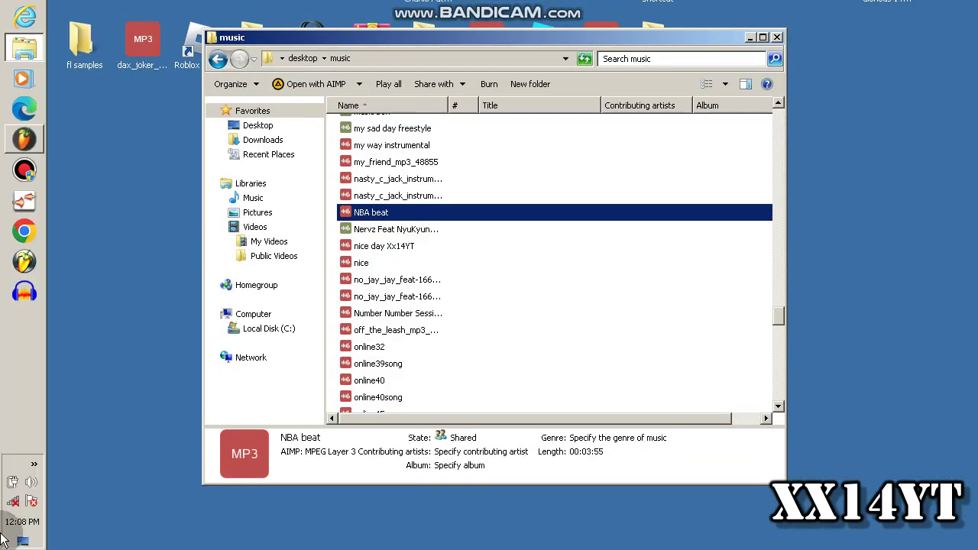
{"action": "left_click", "coordinate": [34, 465]}
{"action": "left_click", "coordinate": [95, 450]}
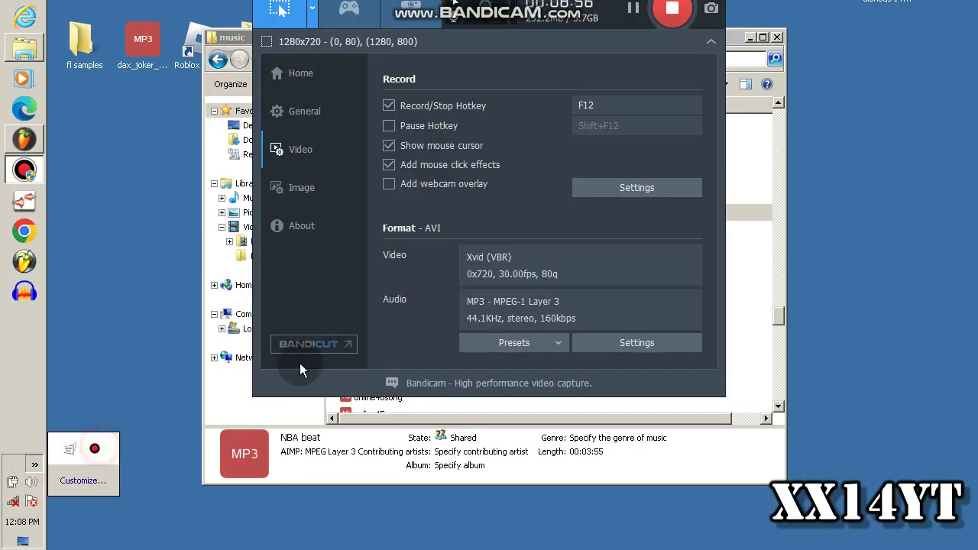